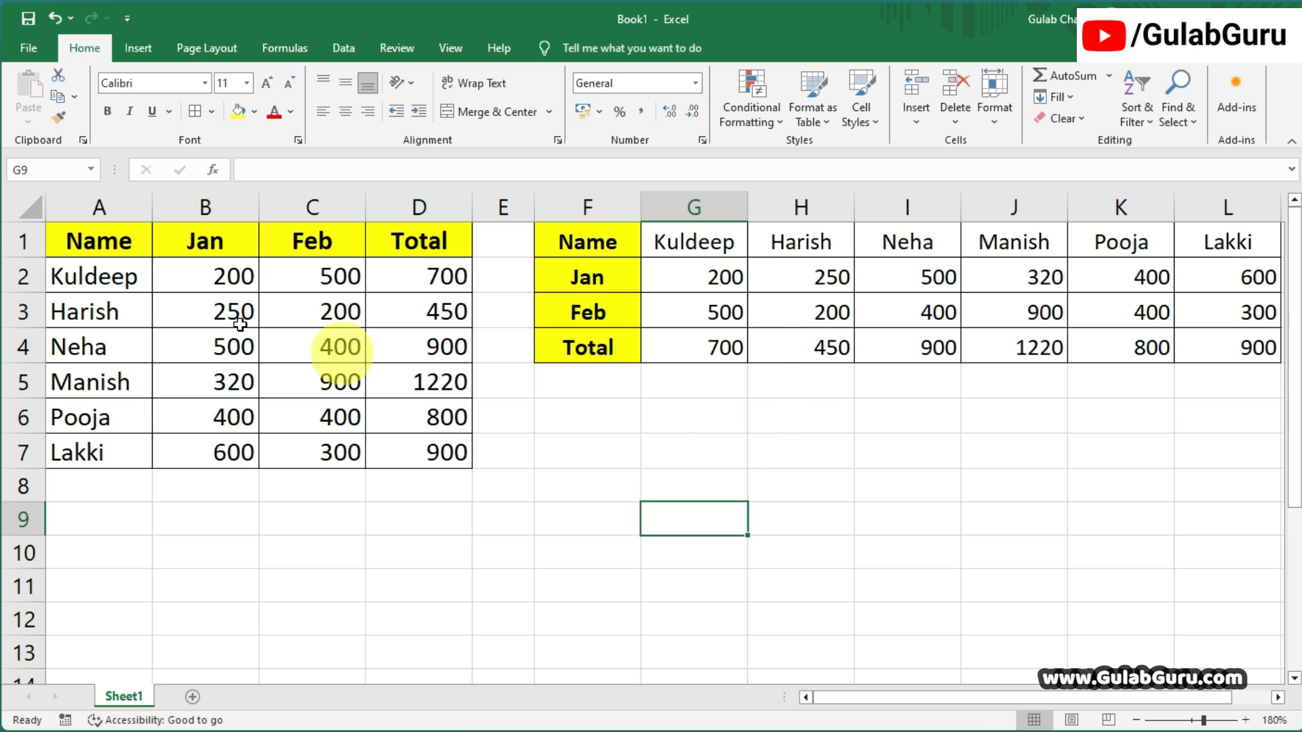
Compare the source table in A1:D7 with its transposed copy in F1:L4.
{"action": "left_click_drag", "start_coordinate": [103, 242], "coordinate": [407, 455]}
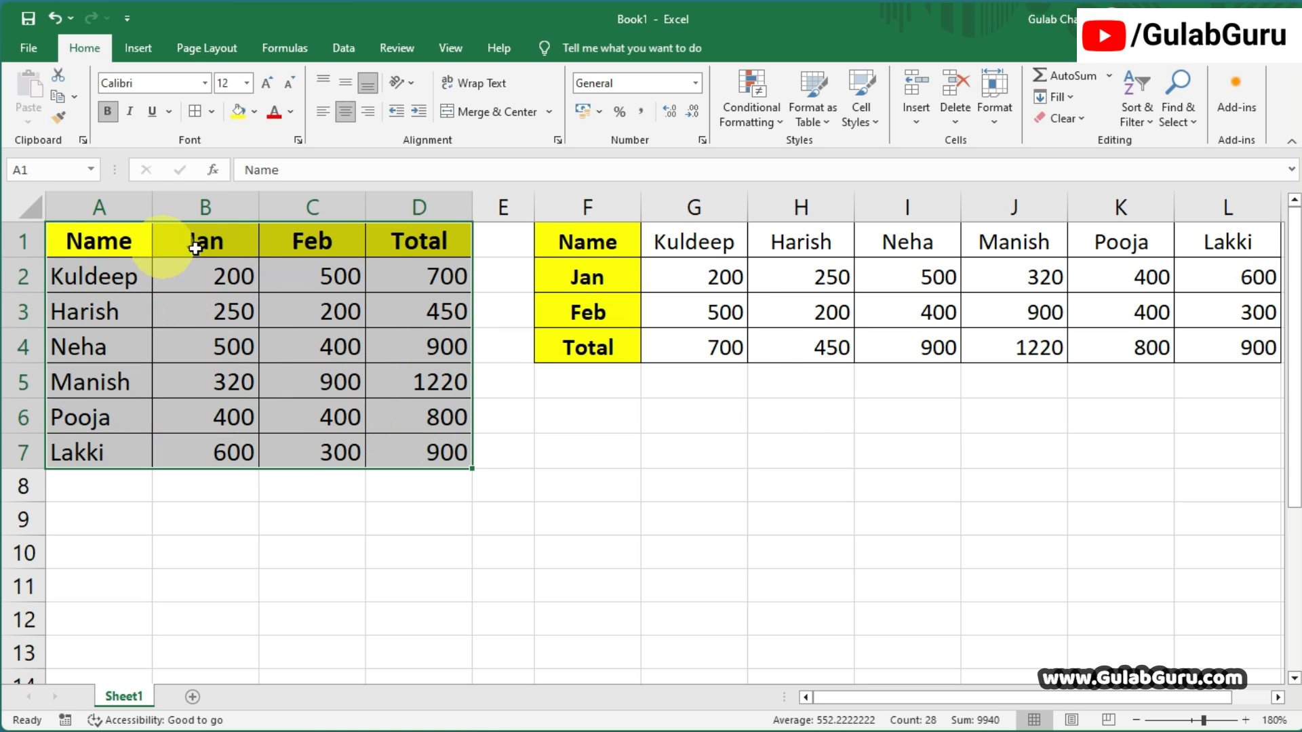
{"action": "left_click_drag", "start_coordinate": [588, 253], "coordinate": [1248, 347]}
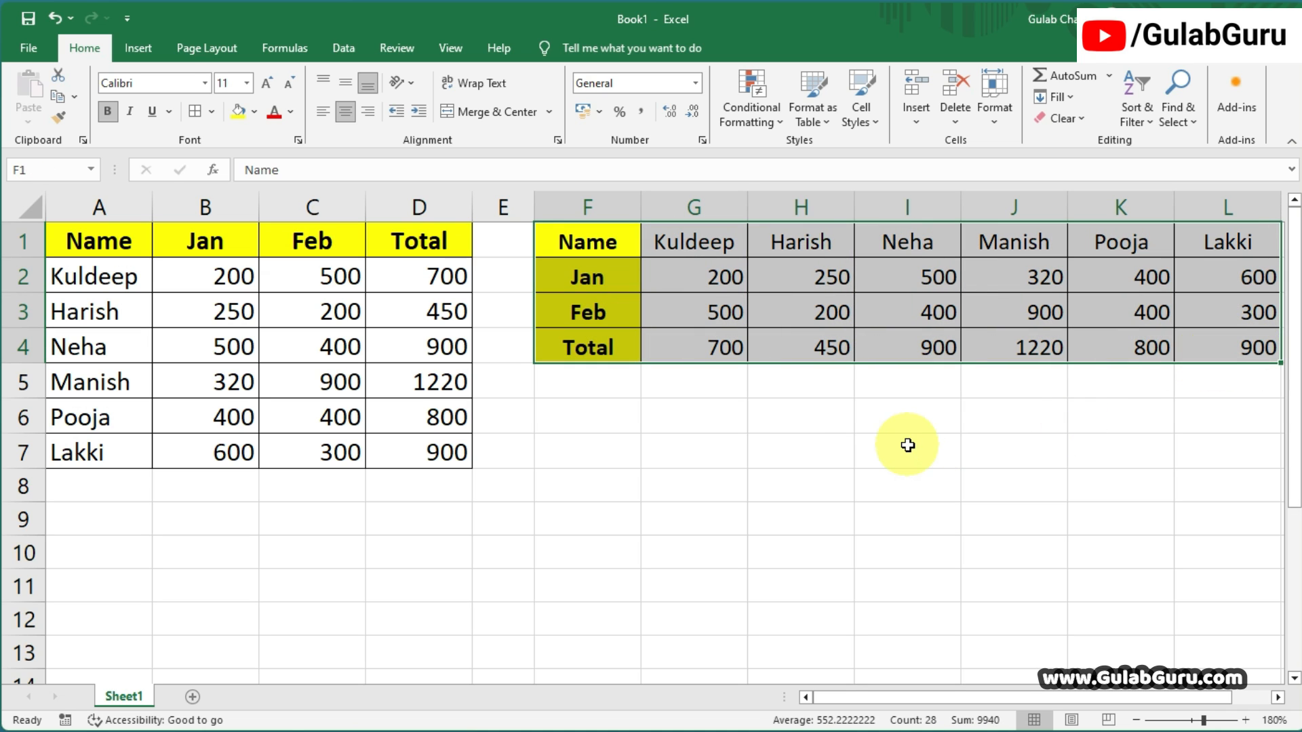
{"action": "left_click", "coordinate": [789, 413]}
{"action": "left_click_drag", "start_coordinate": [573, 242], "coordinate": [1203, 326]}
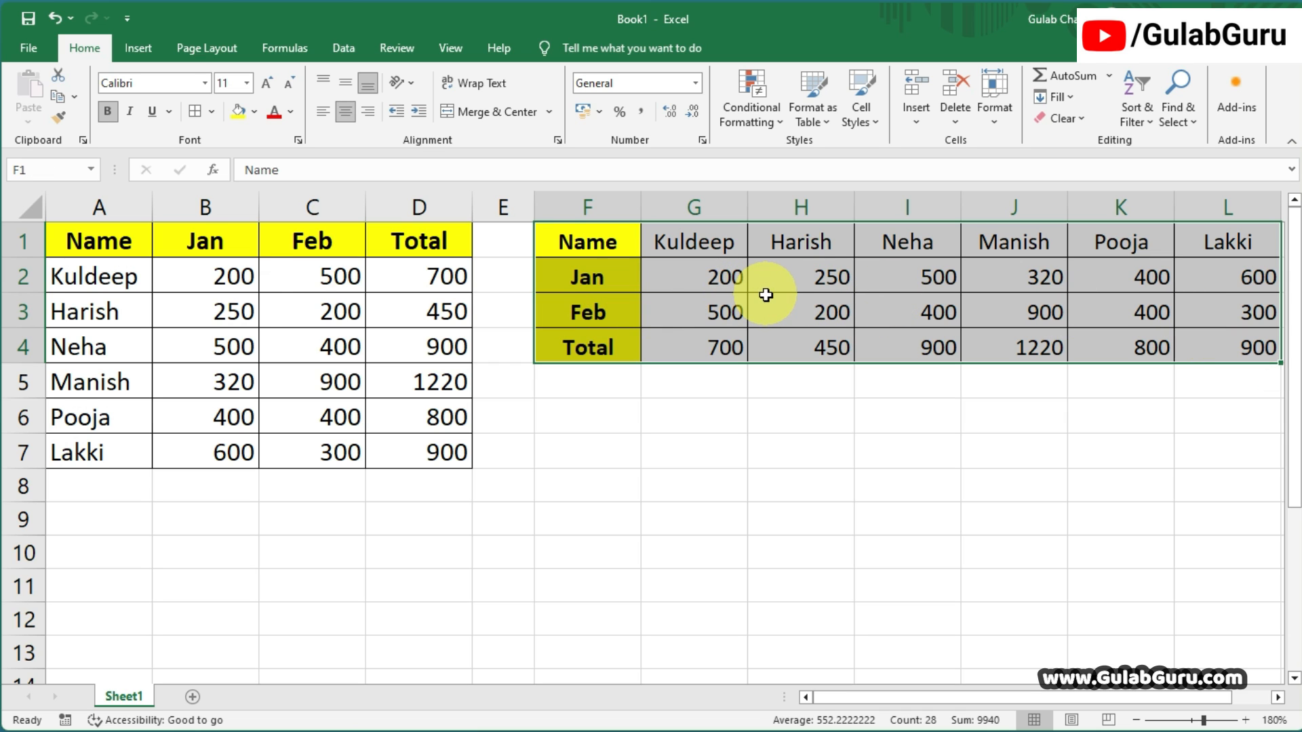
{"action": "left_click_drag", "start_coordinate": [109, 246], "coordinate": [416, 445]}
{"action": "left_click", "coordinate": [538, 485]}
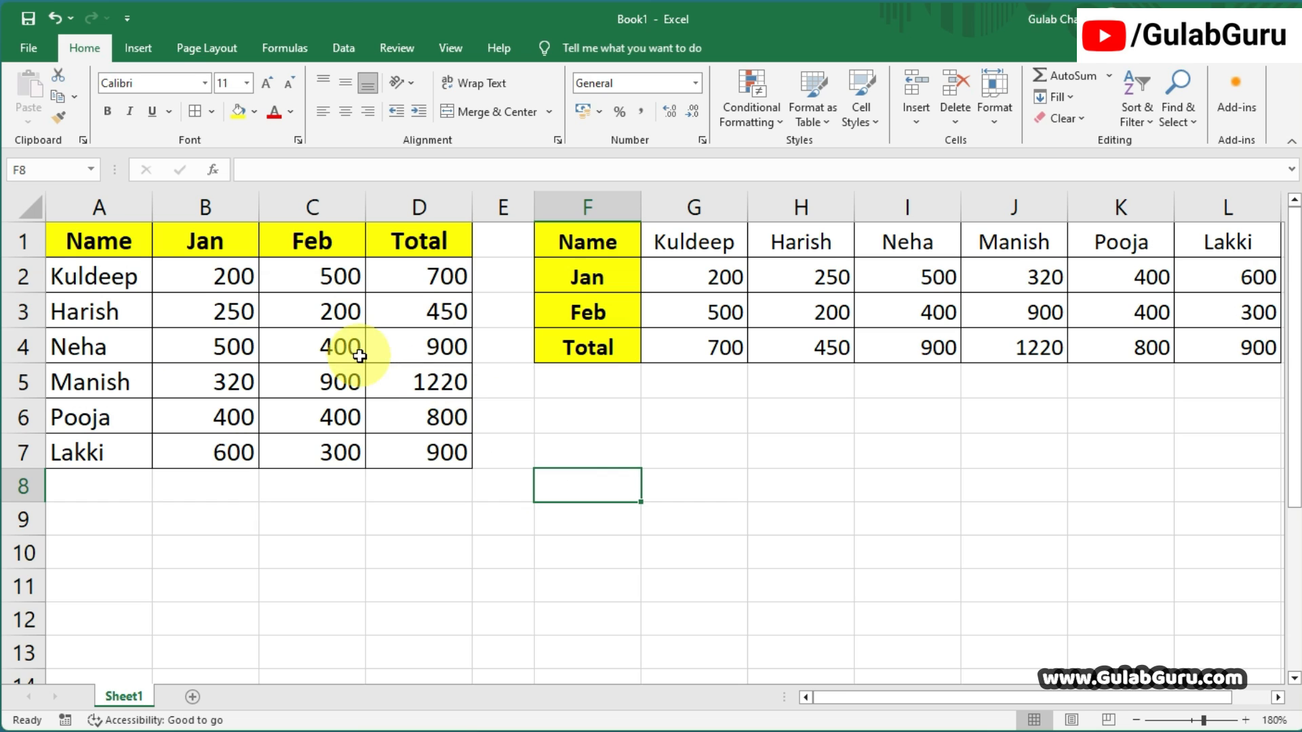
{"action": "left_click", "coordinate": [583, 461]}
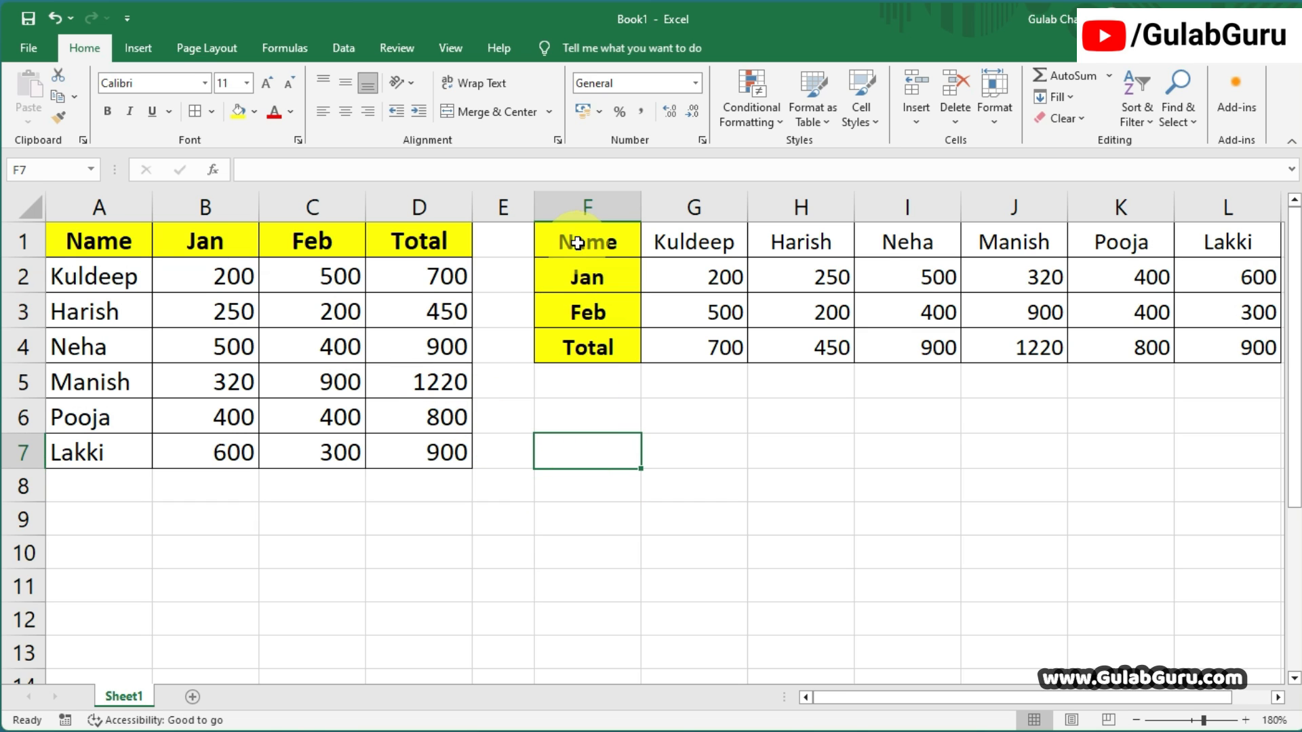
Clear all contents and formatting from the transposed table in F1:L4.
{"action": "left_click_drag", "start_coordinate": [584, 241], "coordinate": [1209, 360]}
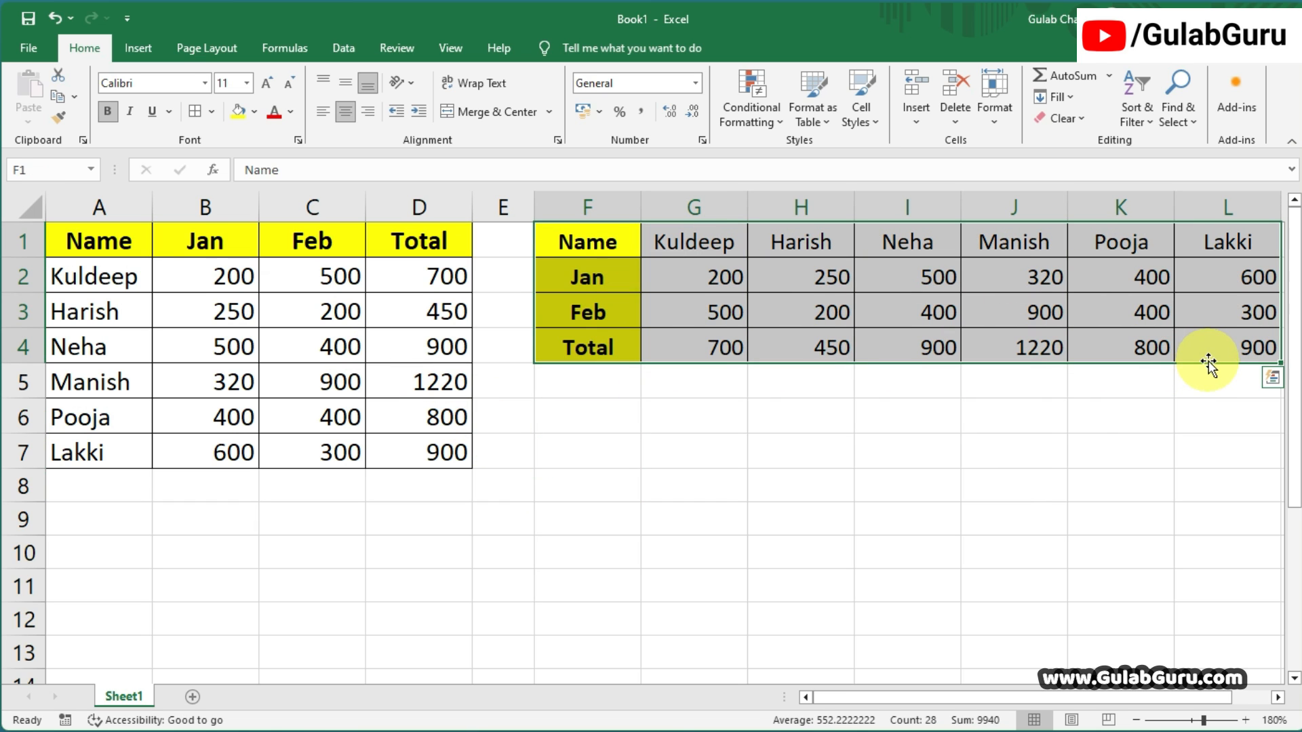
{"action": "left_click", "coordinate": [1069, 126]}
{"action": "left_click", "coordinate": [1082, 145]}
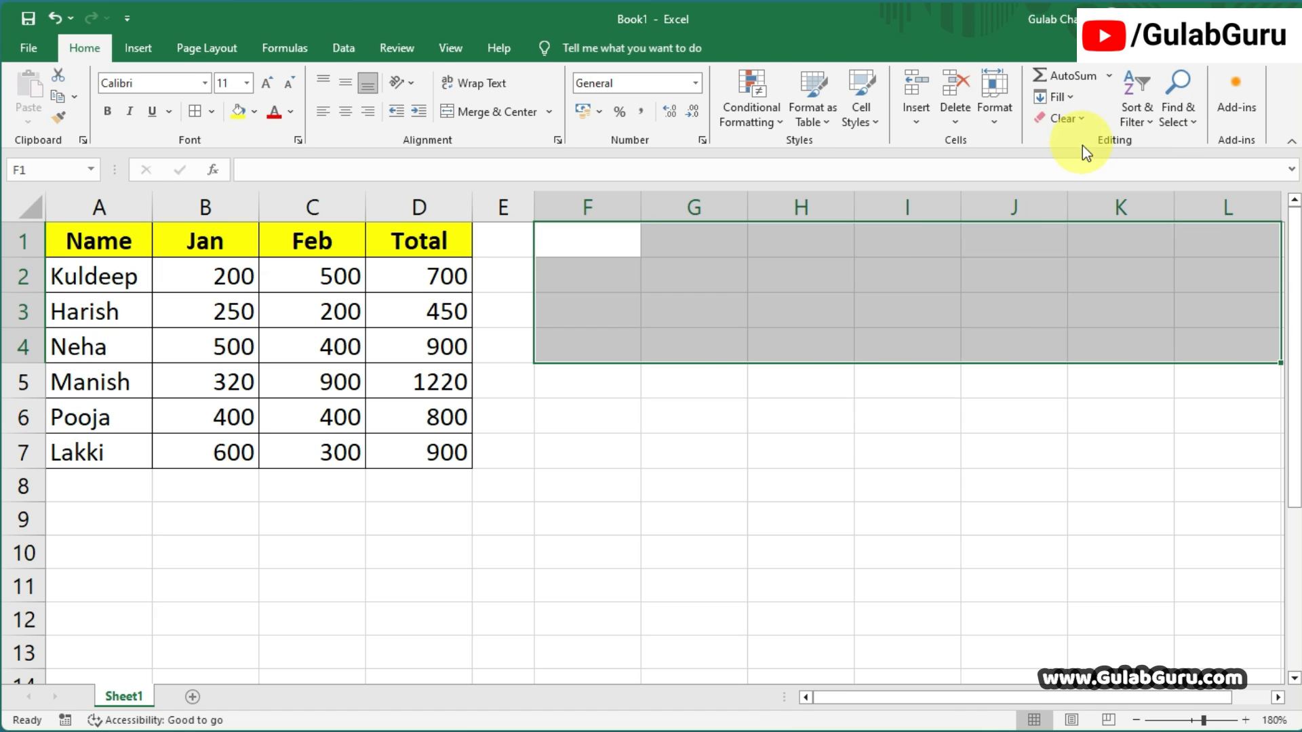
{"action": "left_click", "coordinate": [702, 462]}
Examine the header row, the Name column and the full extent of the source table A1:D7.
{"action": "left_click_drag", "start_coordinate": [99, 241], "coordinate": [403, 245]}
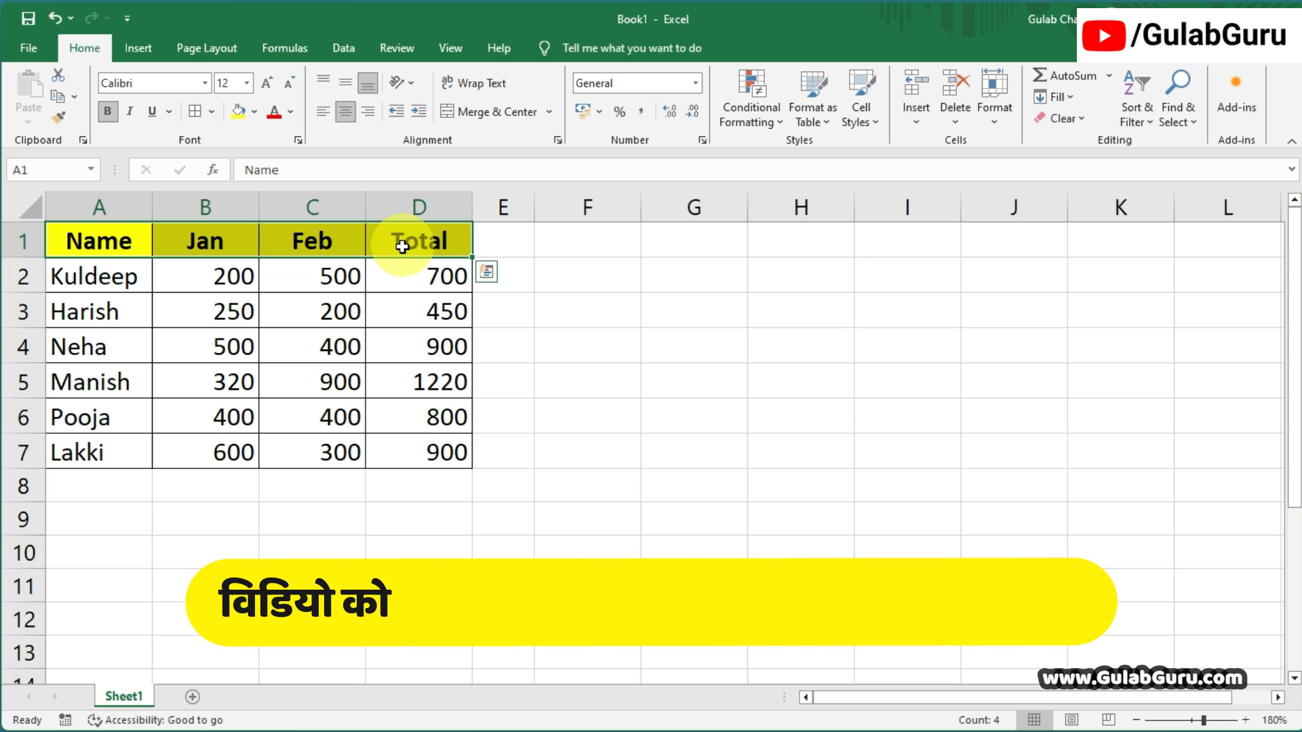
{"action": "left_click_drag", "start_coordinate": [109, 252], "coordinate": [108, 438]}
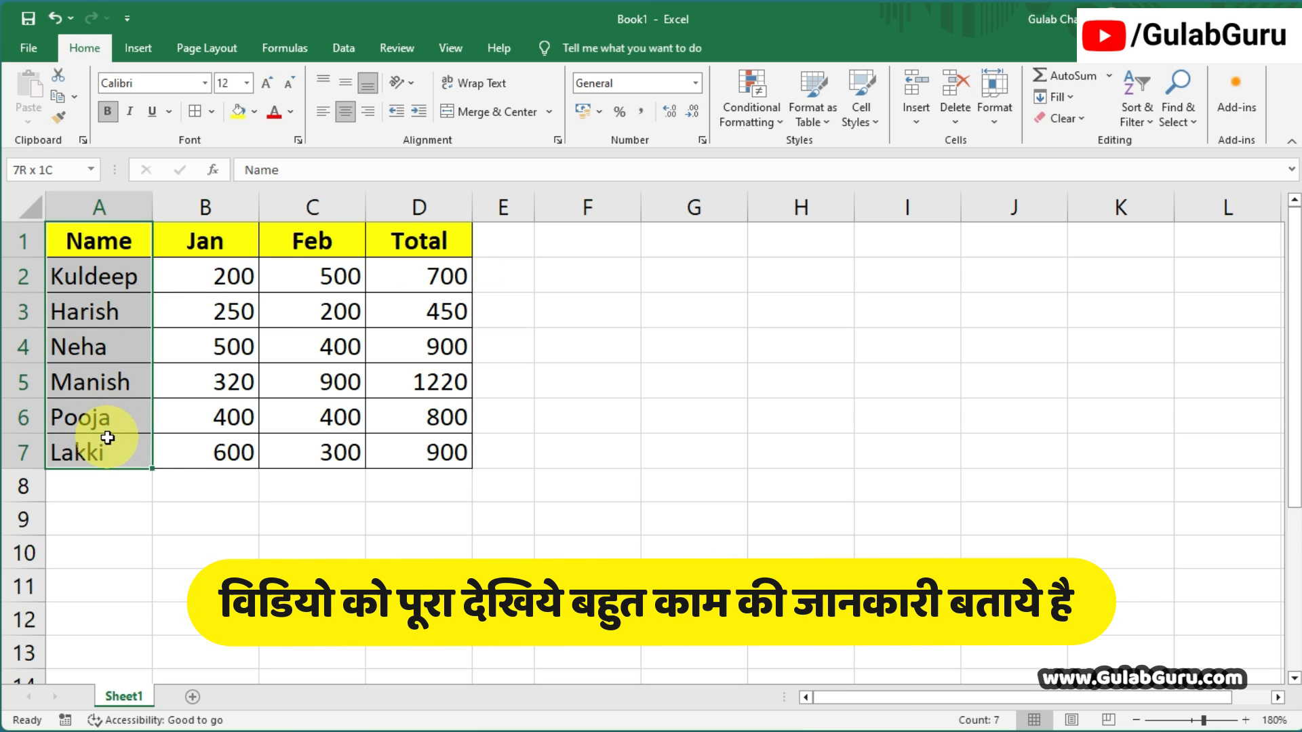
{"action": "left_click_drag", "start_coordinate": [102, 242], "coordinate": [451, 450]}
{"action": "left_click", "coordinate": [651, 472]}
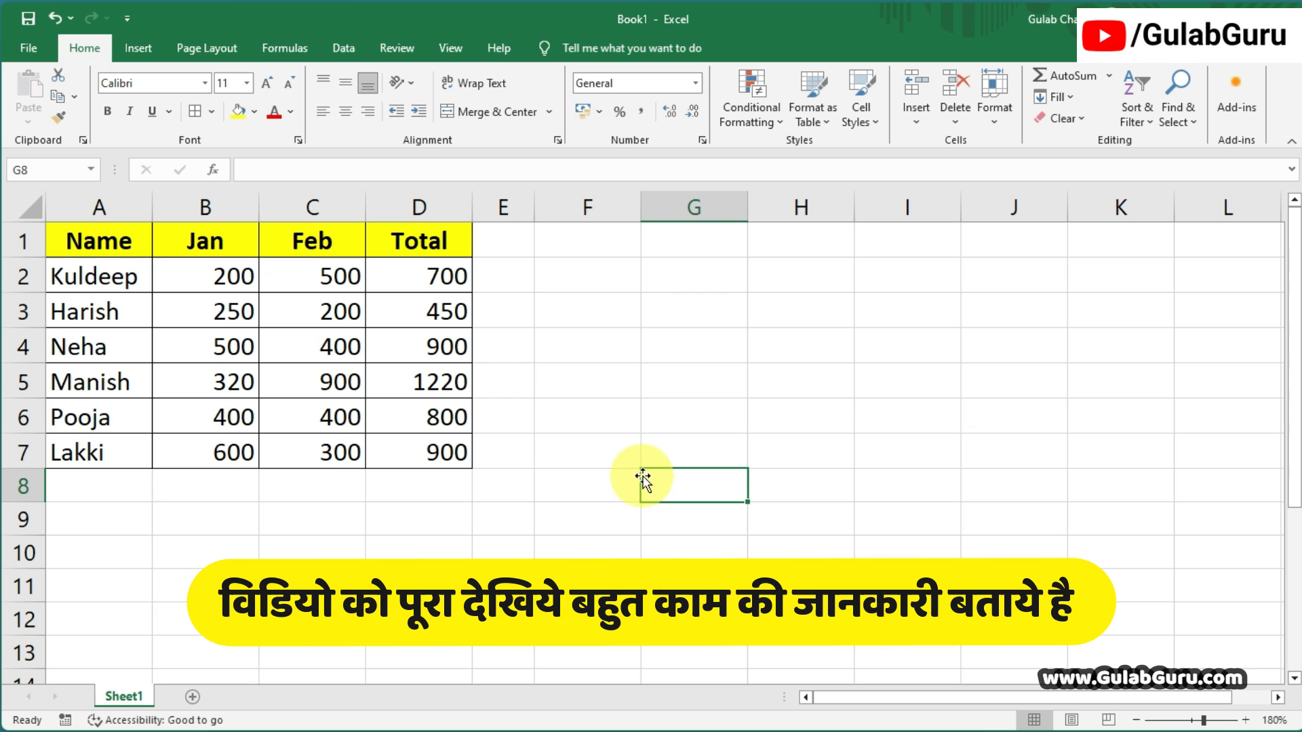
{"action": "left_click", "coordinate": [584, 241]}
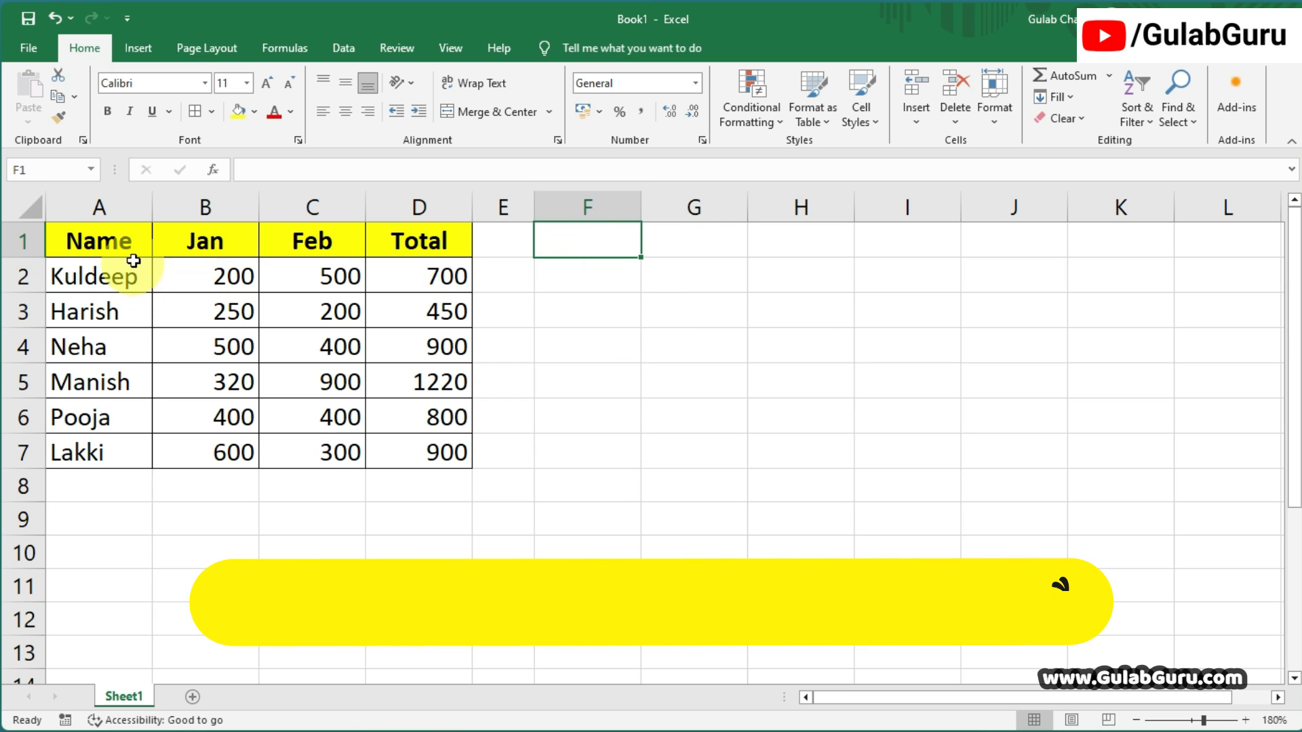
{"action": "left_click_drag", "start_coordinate": [92, 239], "coordinate": [348, 241]}
Enter =TRANSPOSE(A1:D1) as an array formula in F1:F4 to turn the header row into a column.
{"action": "left_click_drag", "start_coordinate": [584, 241], "coordinate": [581, 352]}
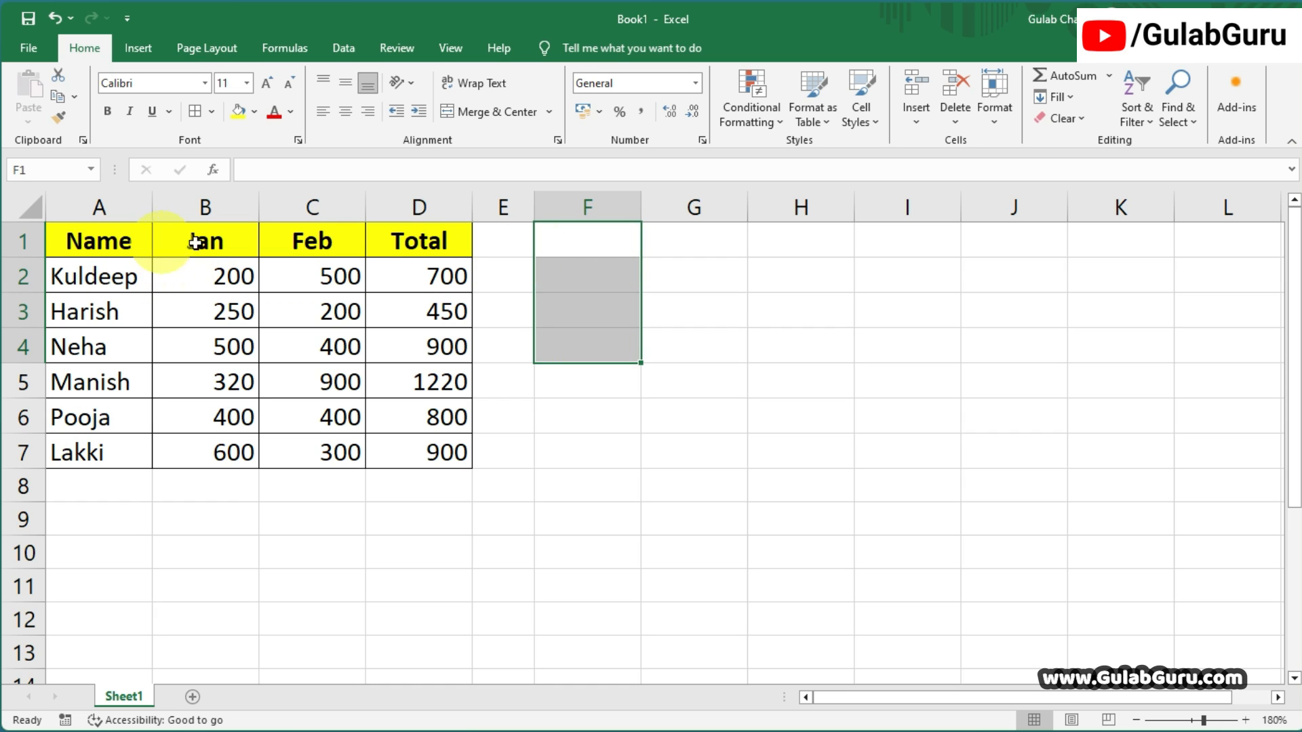
{"action": "key", "text": "F2"}
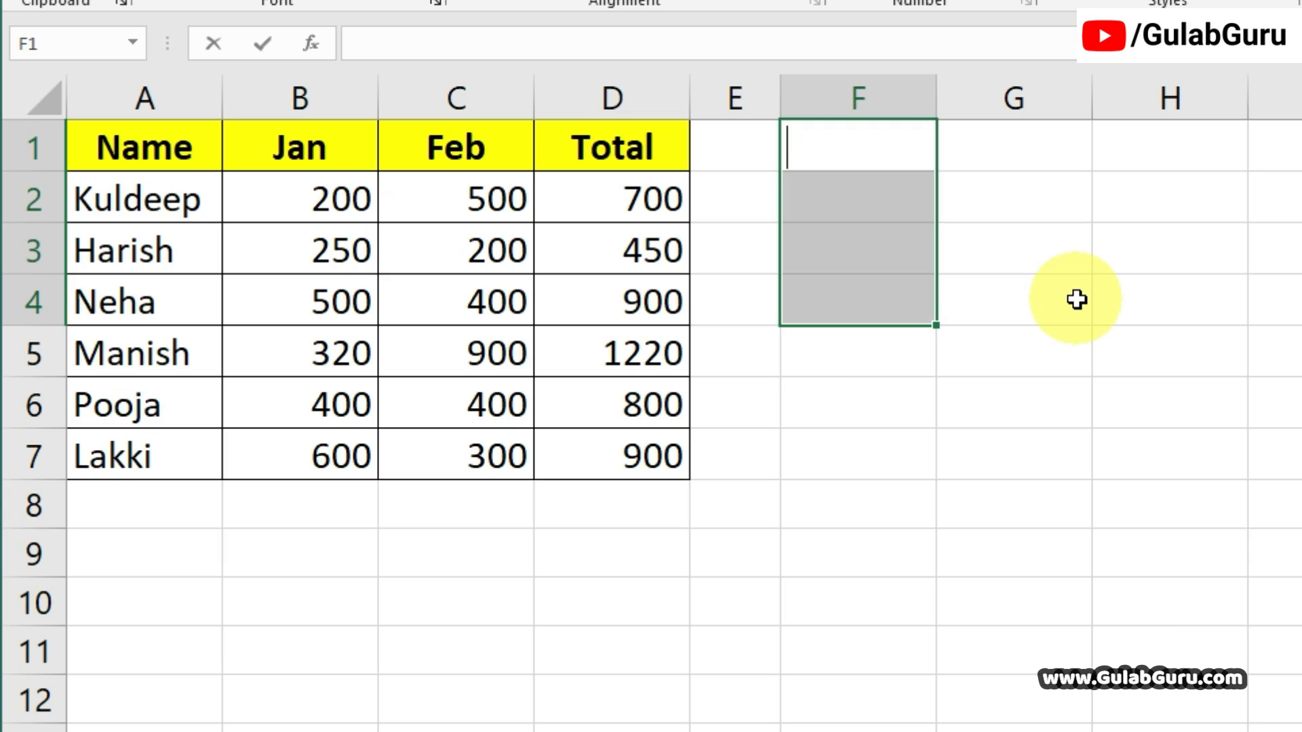
{"action": "type", "text": "="}
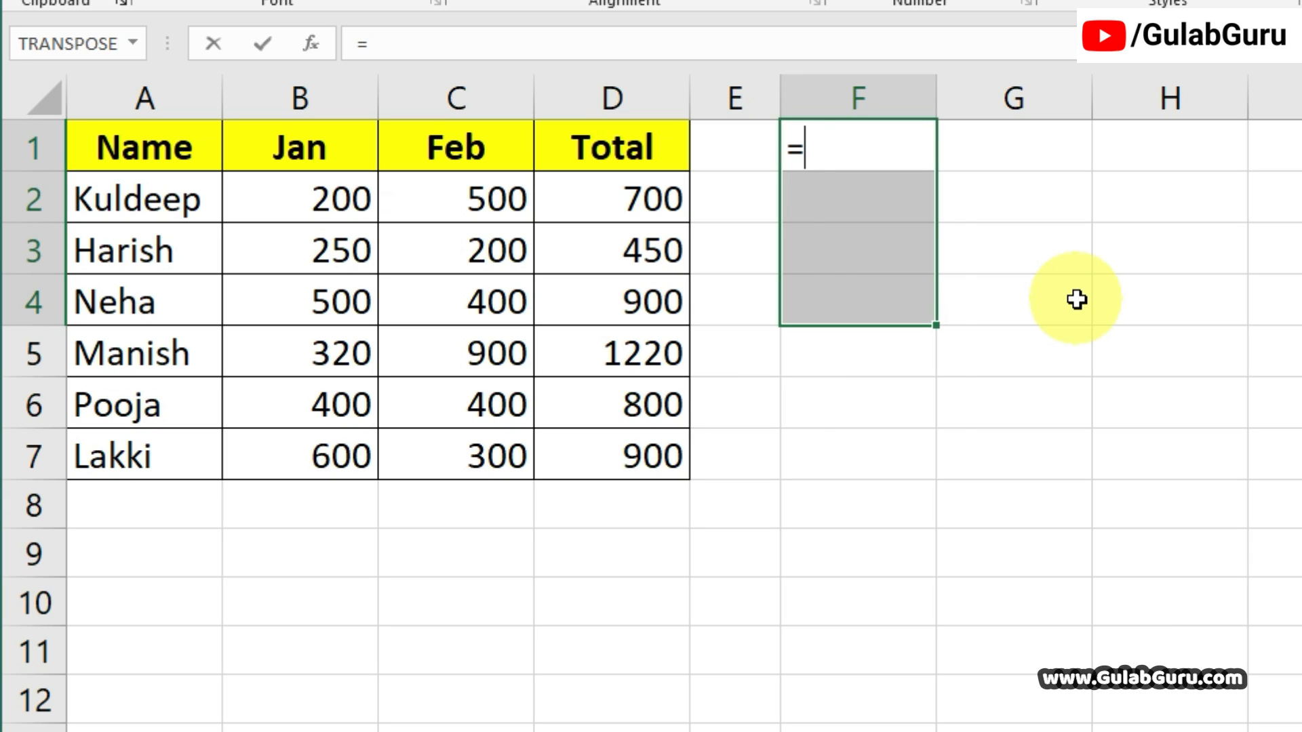
{"action": "type", "text": "TRA"}
{"action": "key", "text": "Tab"}
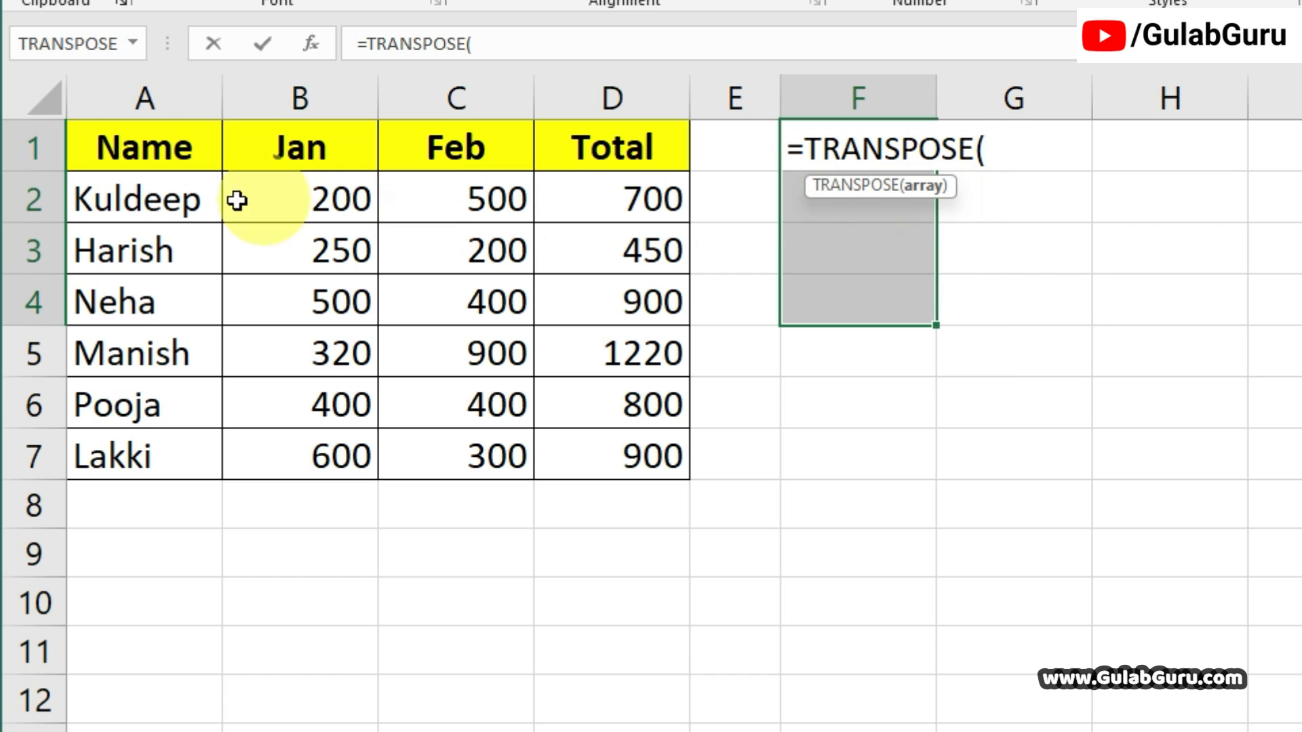
{"action": "left_click_drag", "start_coordinate": [140, 145], "coordinate": [593, 139]}
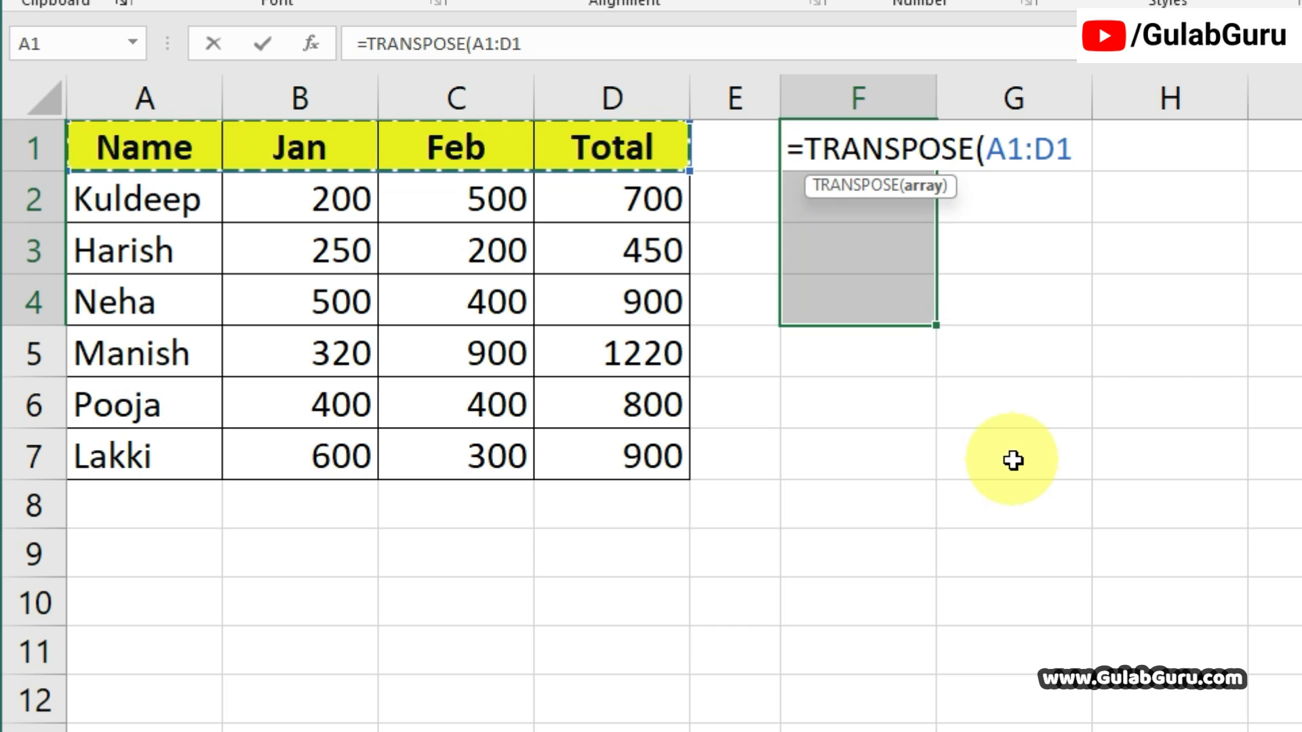
{"action": "type", "text": ")"}
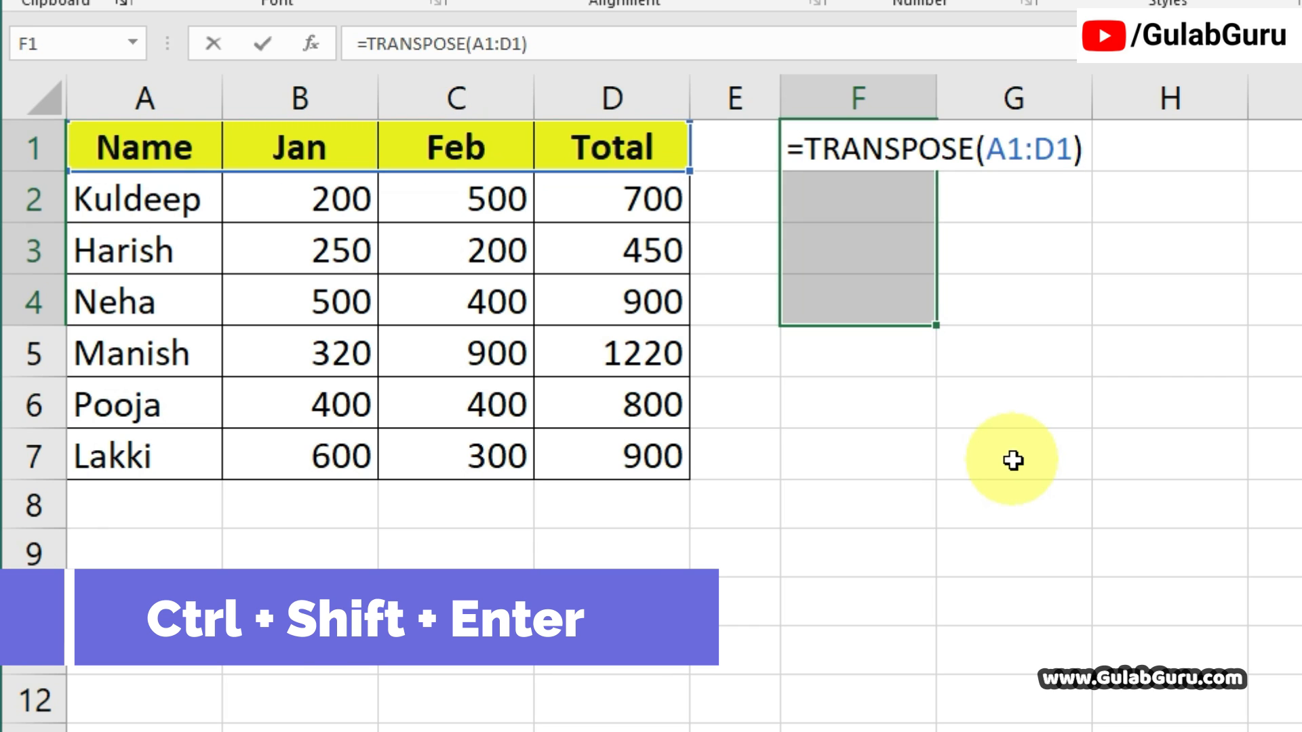
{"action": "key", "text": "ctrl+shift+Return"}
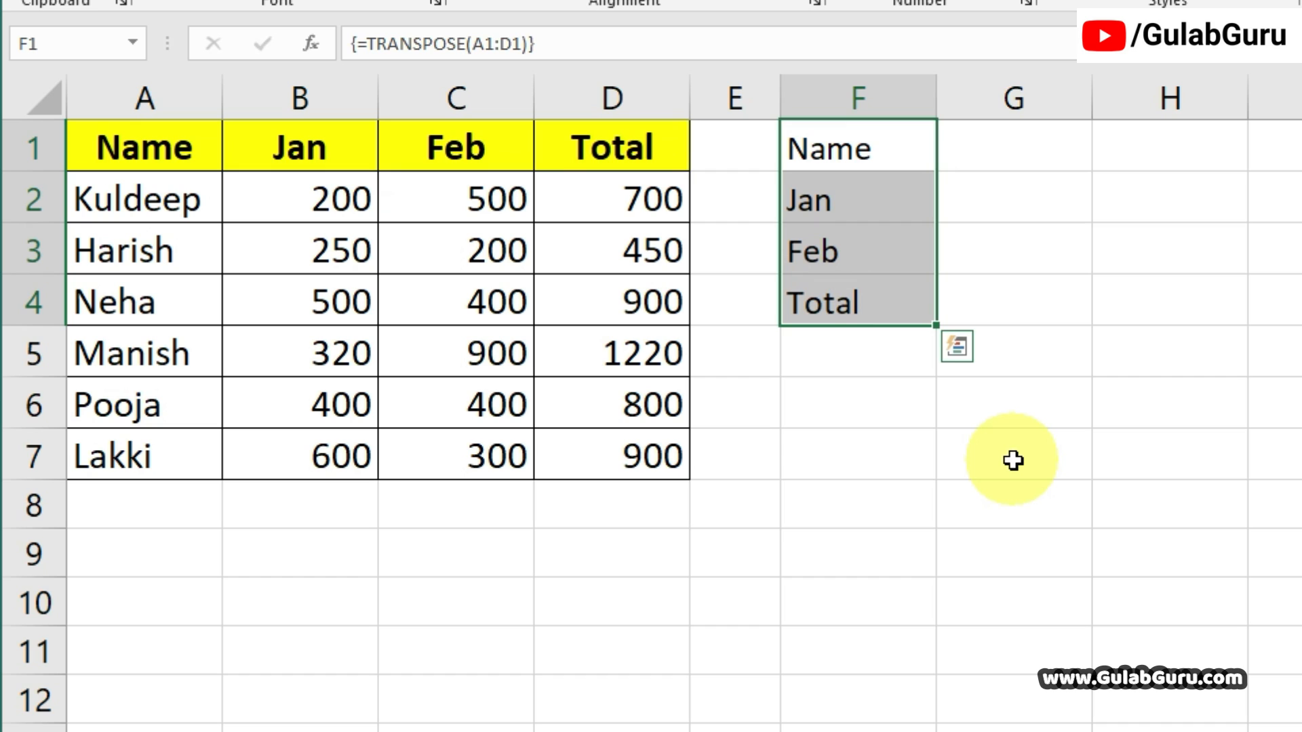
Check the array formula in F1 and compare the header row A1:D1 with the vertical headings in F1:F4.
{"action": "left_click", "coordinate": [875, 142]}
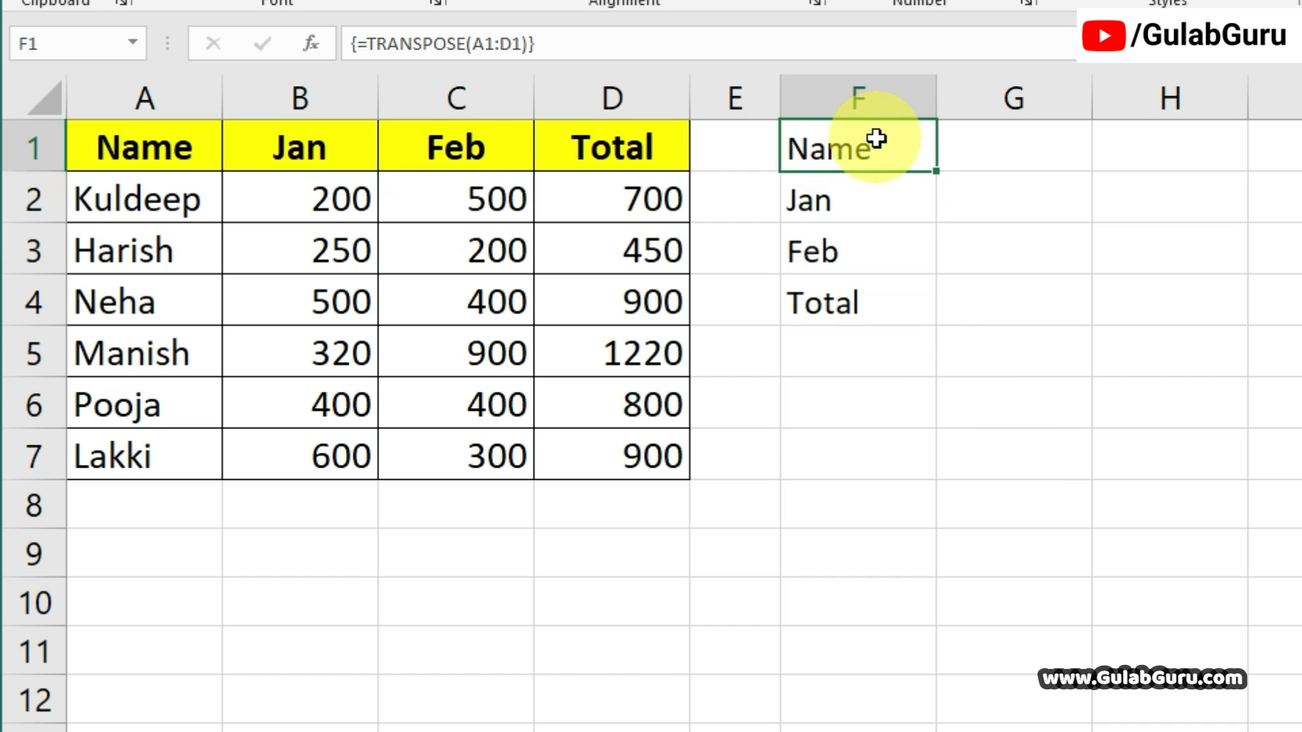
{"action": "left_click_drag", "start_coordinate": [111, 140], "coordinate": [631, 162]}
{"action": "left_click_drag", "start_coordinate": [823, 136], "coordinate": [823, 304]}
{"action": "left_click", "coordinate": [903, 435]}
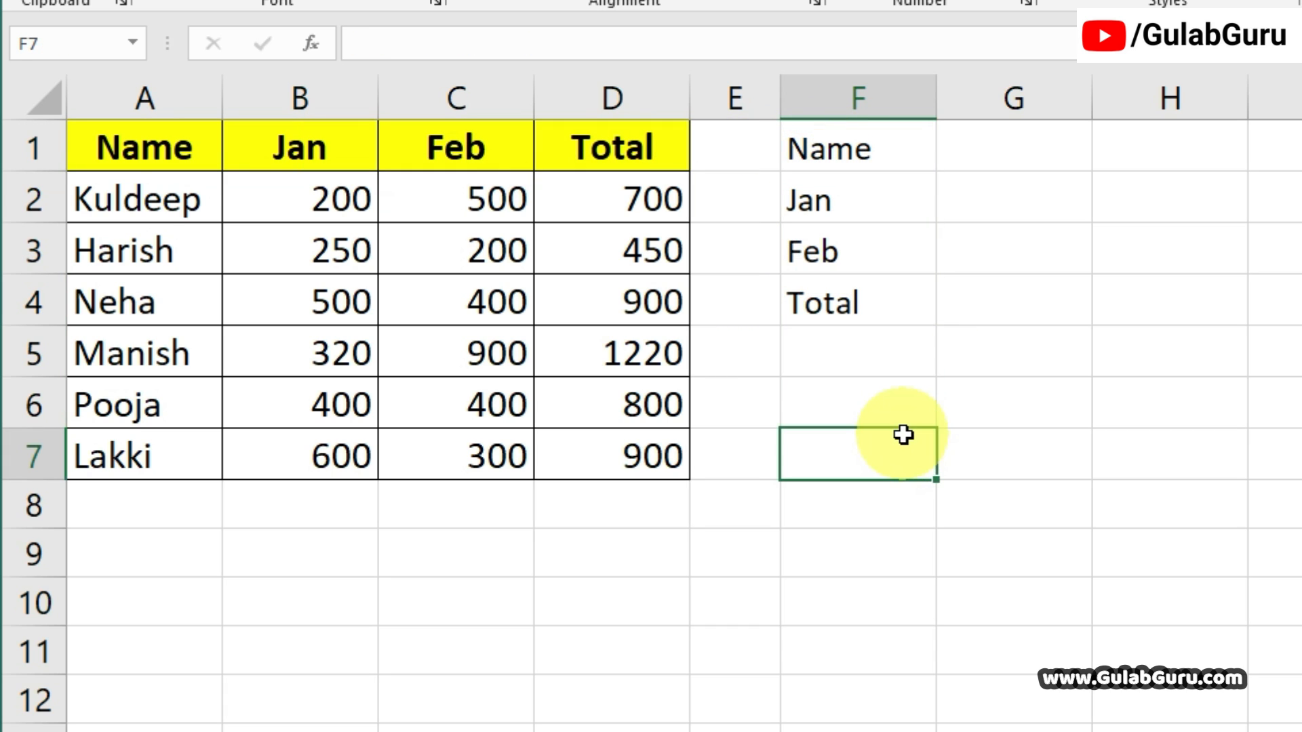
{"action": "left_click_drag", "start_coordinate": [133, 146], "coordinate": [590, 147]}
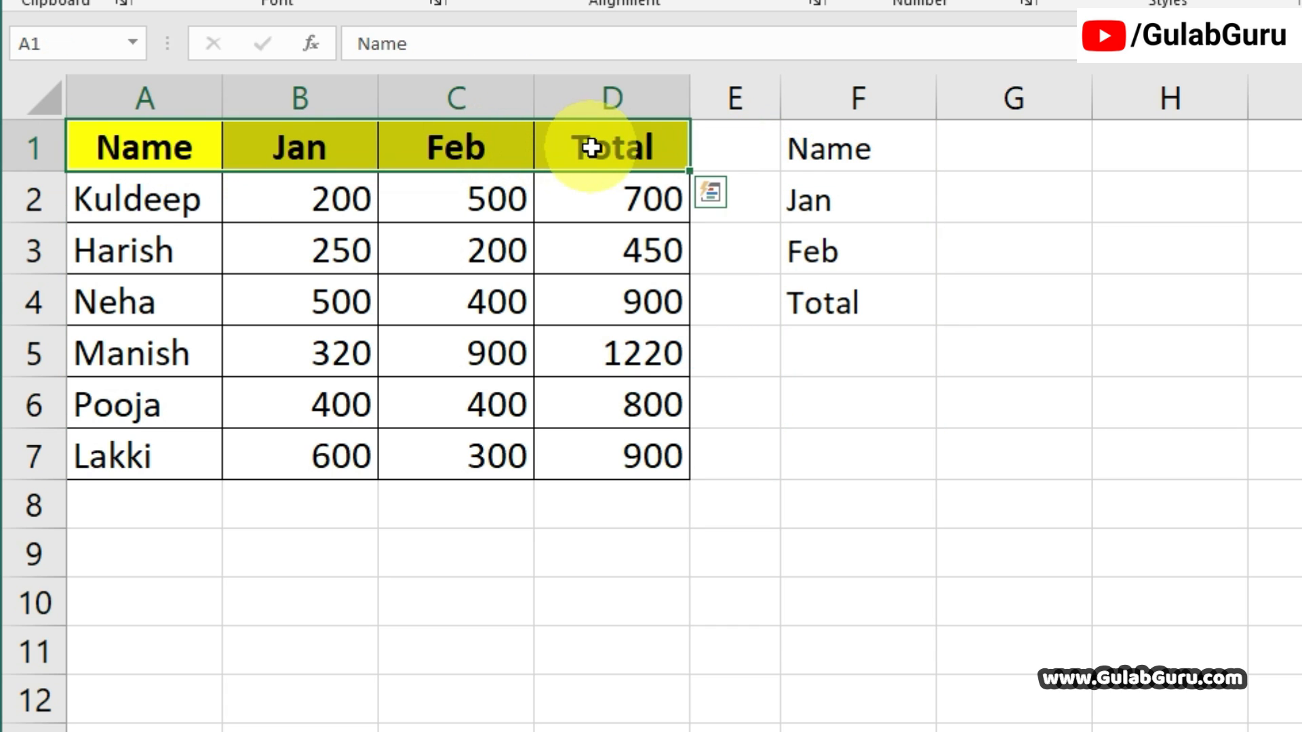
{"action": "left_click_drag", "start_coordinate": [834, 142], "coordinate": [870, 302]}
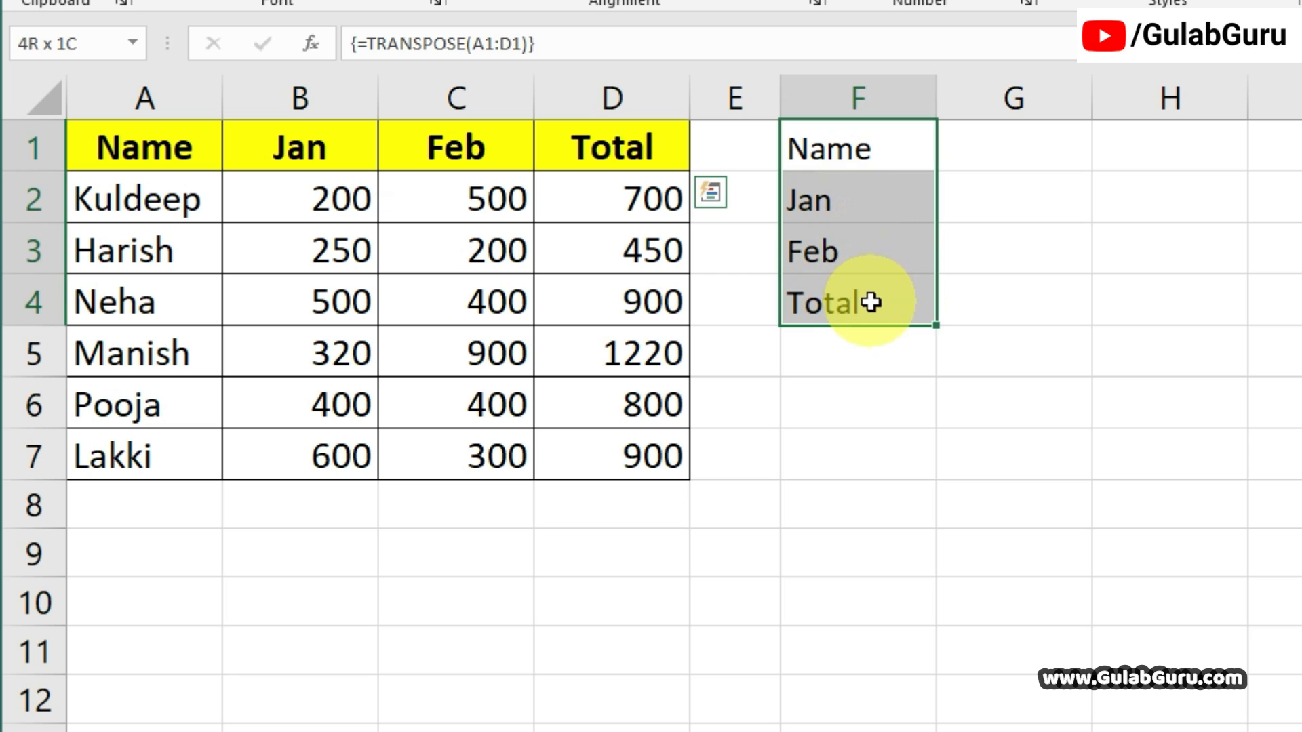
{"action": "left_click", "coordinate": [837, 398]}
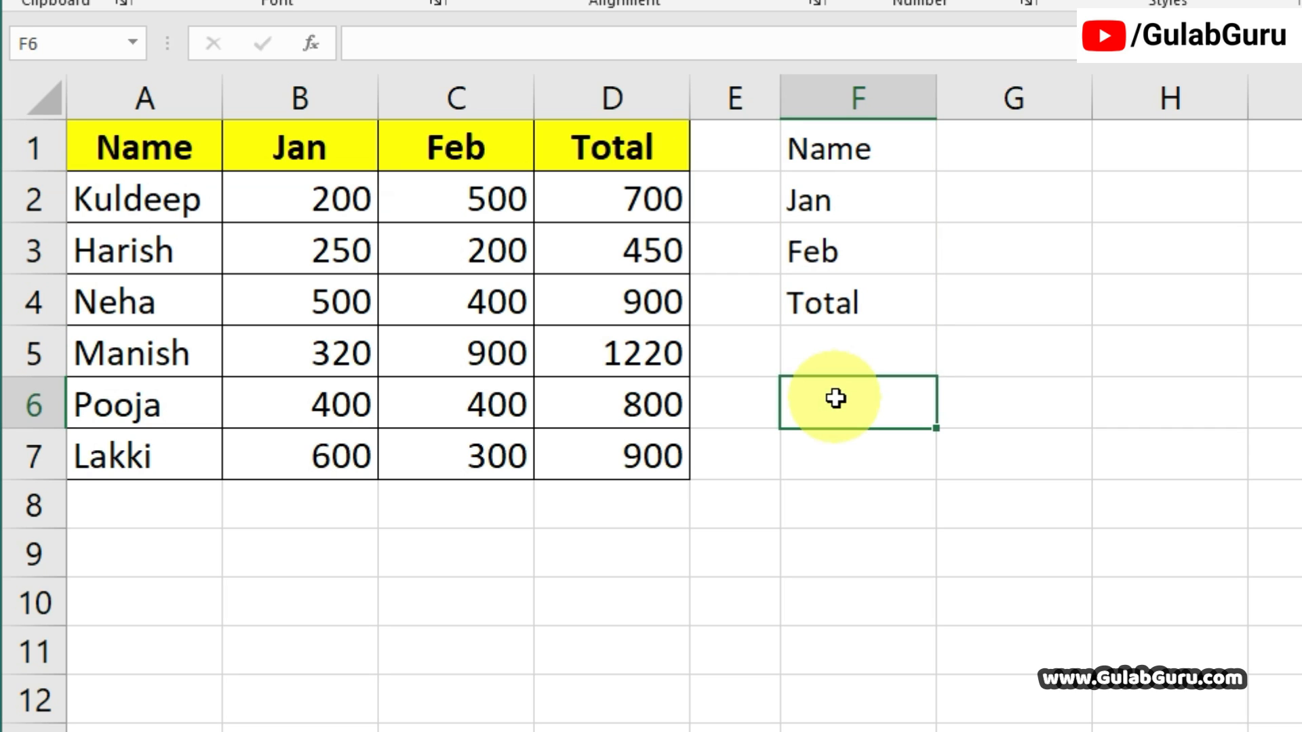
Go through the Name column A1:A7 cell by cell to see how many cells its horizontal version needs.
{"action": "left_click_drag", "start_coordinate": [143, 139], "coordinate": [150, 461]}
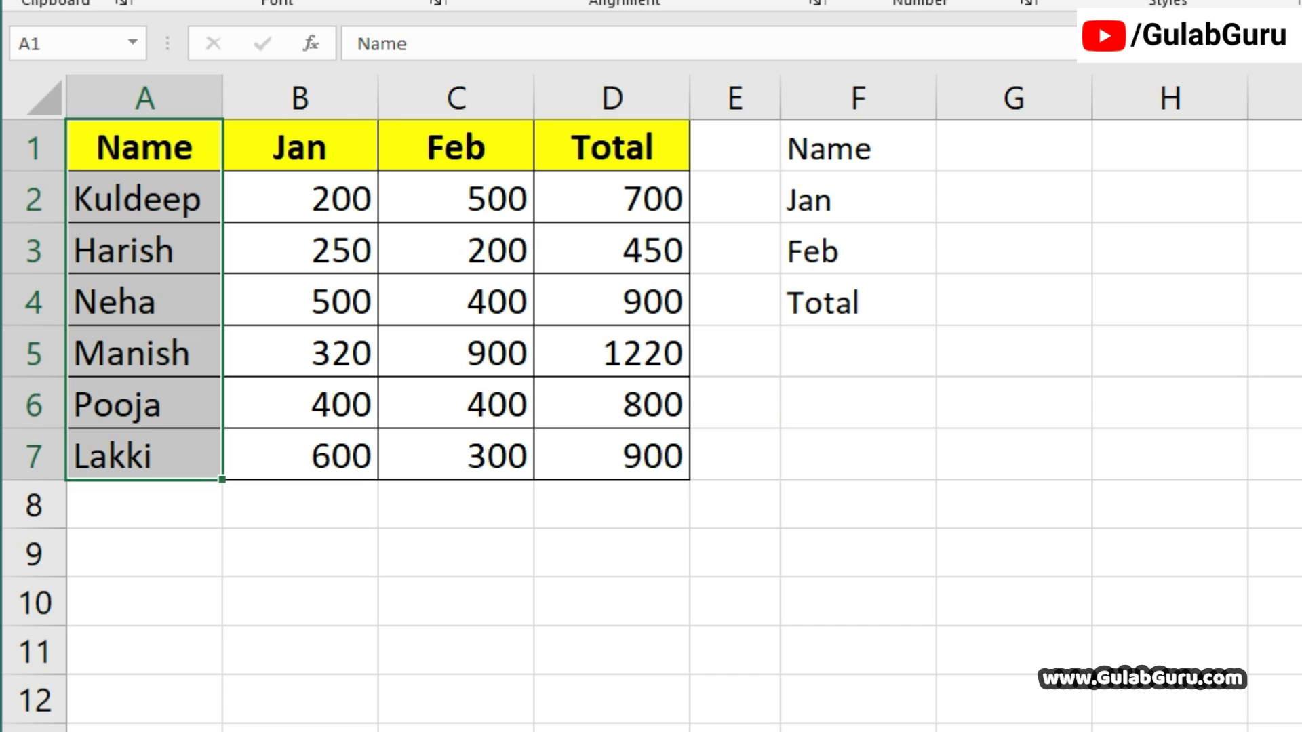
{"action": "left_click", "coordinate": [876, 399]}
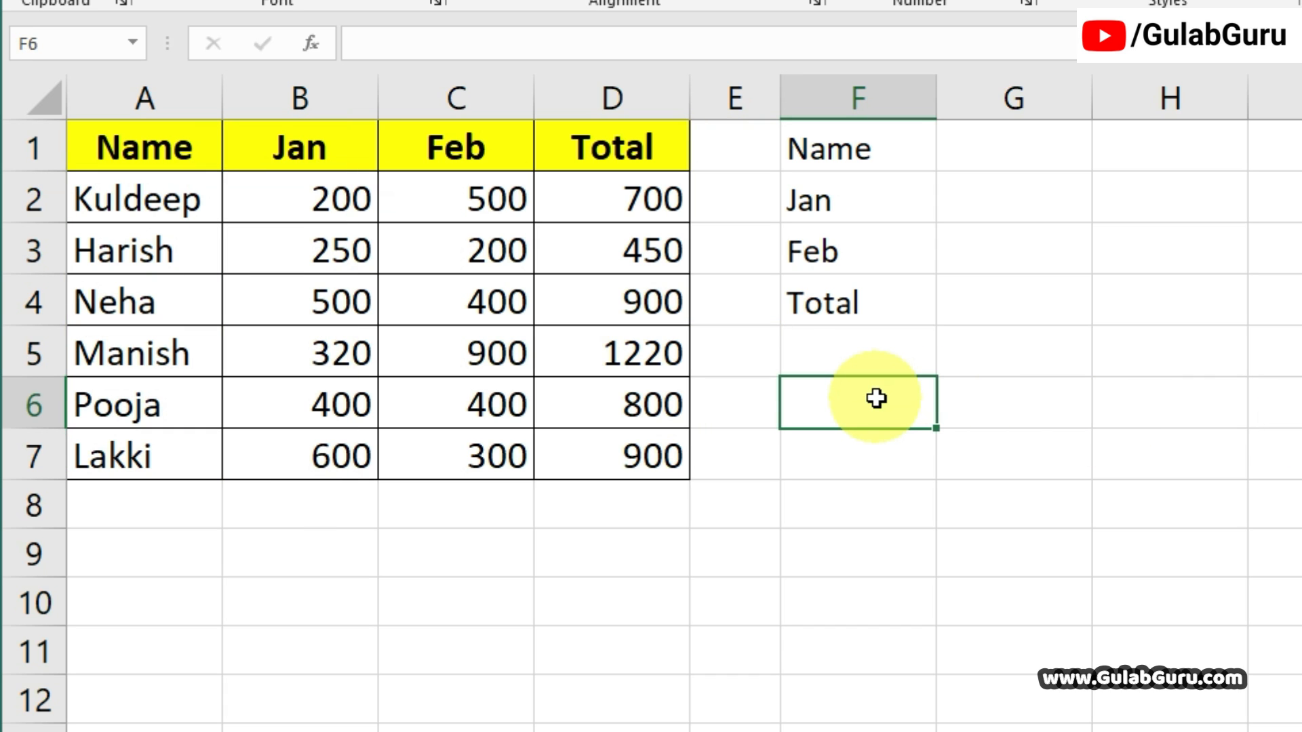
{"action": "left_click_drag", "start_coordinate": [145, 157], "coordinate": [155, 453]}
{"action": "left_click", "coordinate": [145, 148]}
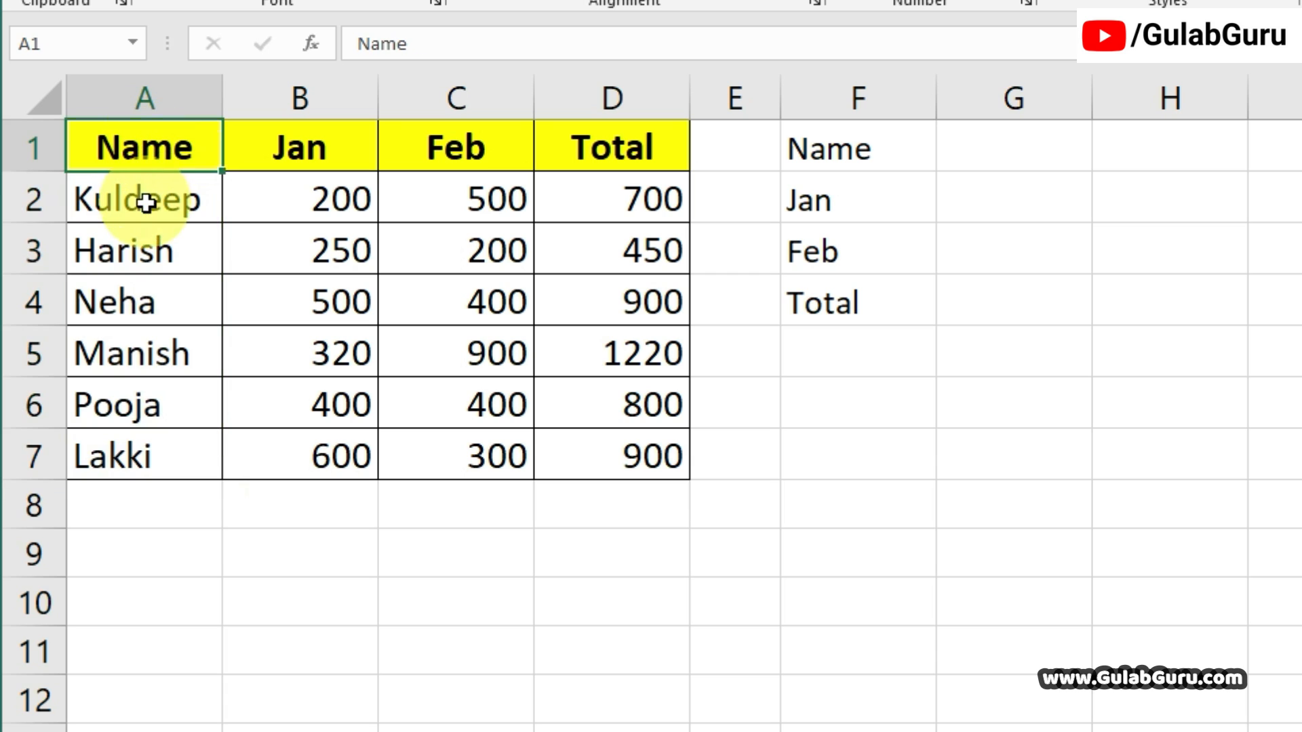
{"action": "left_click", "coordinate": [141, 256]}
{"action": "left_click", "coordinate": [129, 311]}
{"action": "left_click", "coordinate": [131, 381]}
{"action": "left_click", "coordinate": [137, 486]}
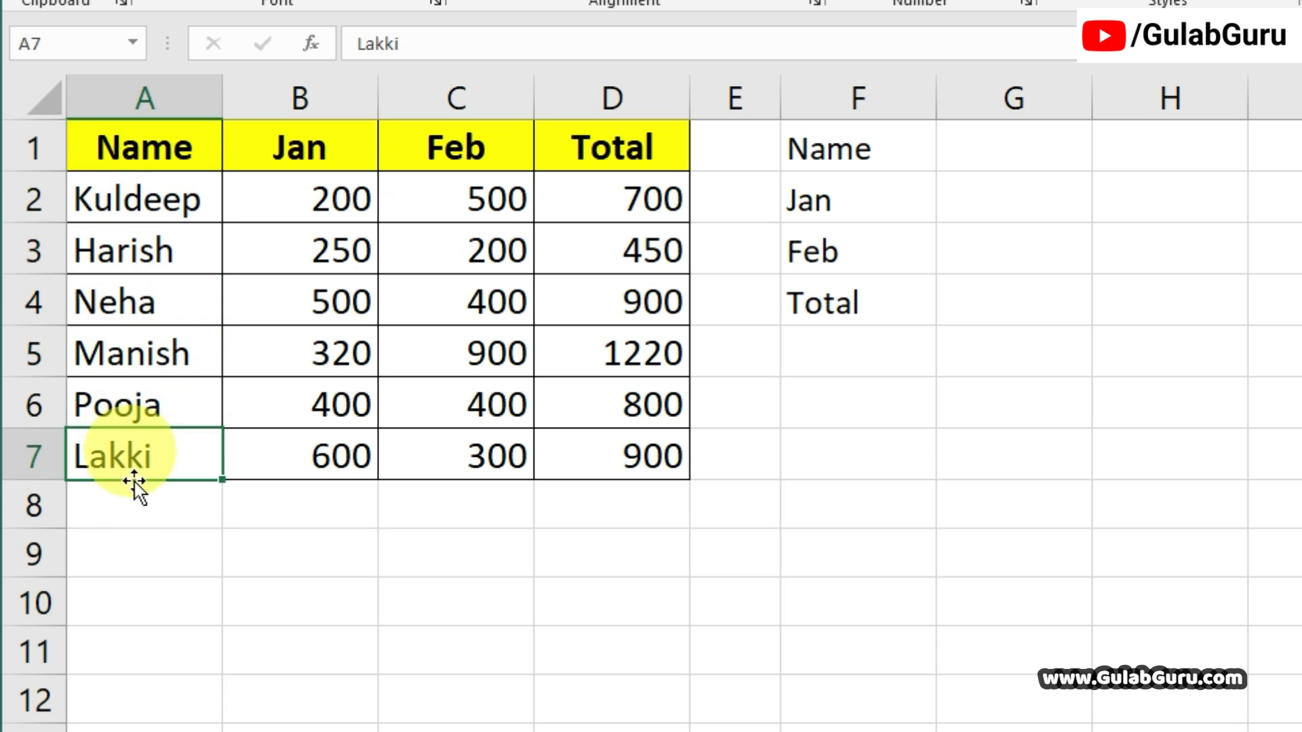
{"action": "left_click", "coordinate": [139, 505]}
{"action": "left_click_drag", "start_coordinate": [145, 151], "coordinate": [144, 456]}
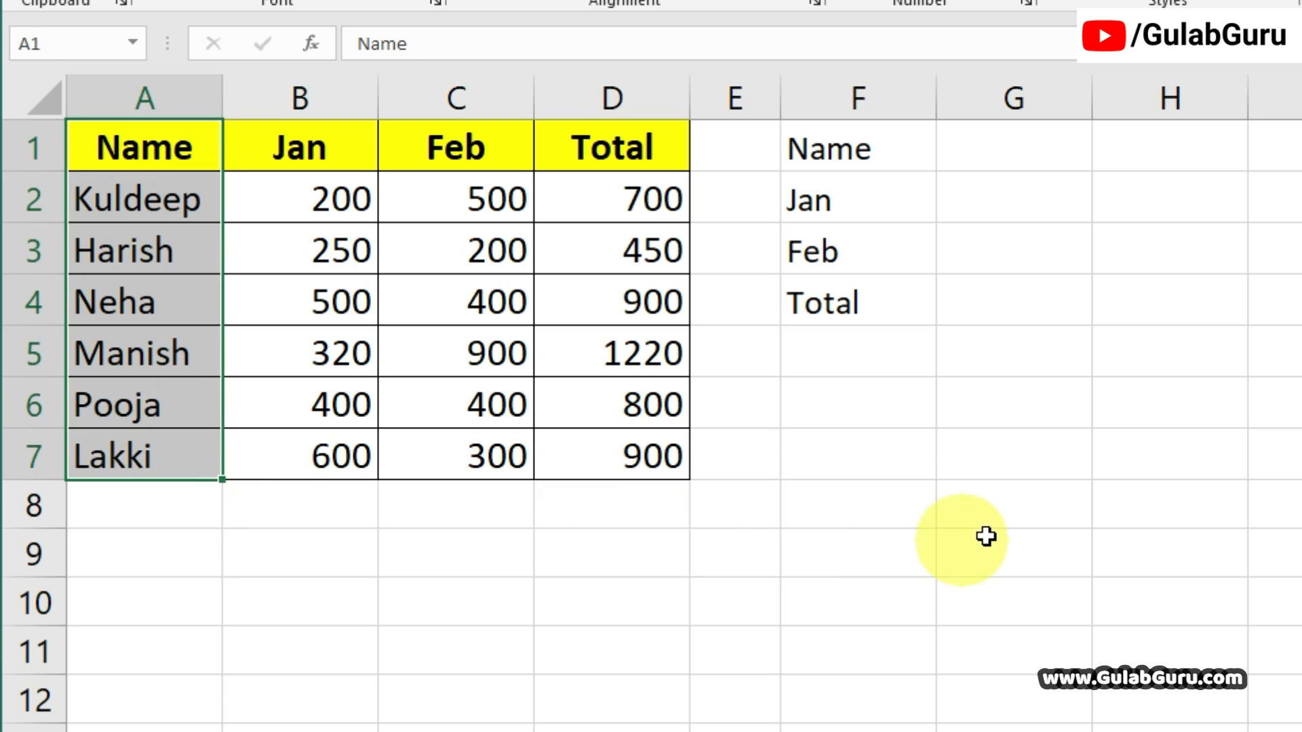
Enter =TRANSPOSE(A1:A7) as an array formula in F6:L6 and compare the resulting row with the Name column.
{"action": "left_click", "coordinate": [807, 406]}
{"action": "left_click_drag", "start_coordinate": [807, 405], "coordinate": [1301, 415]}
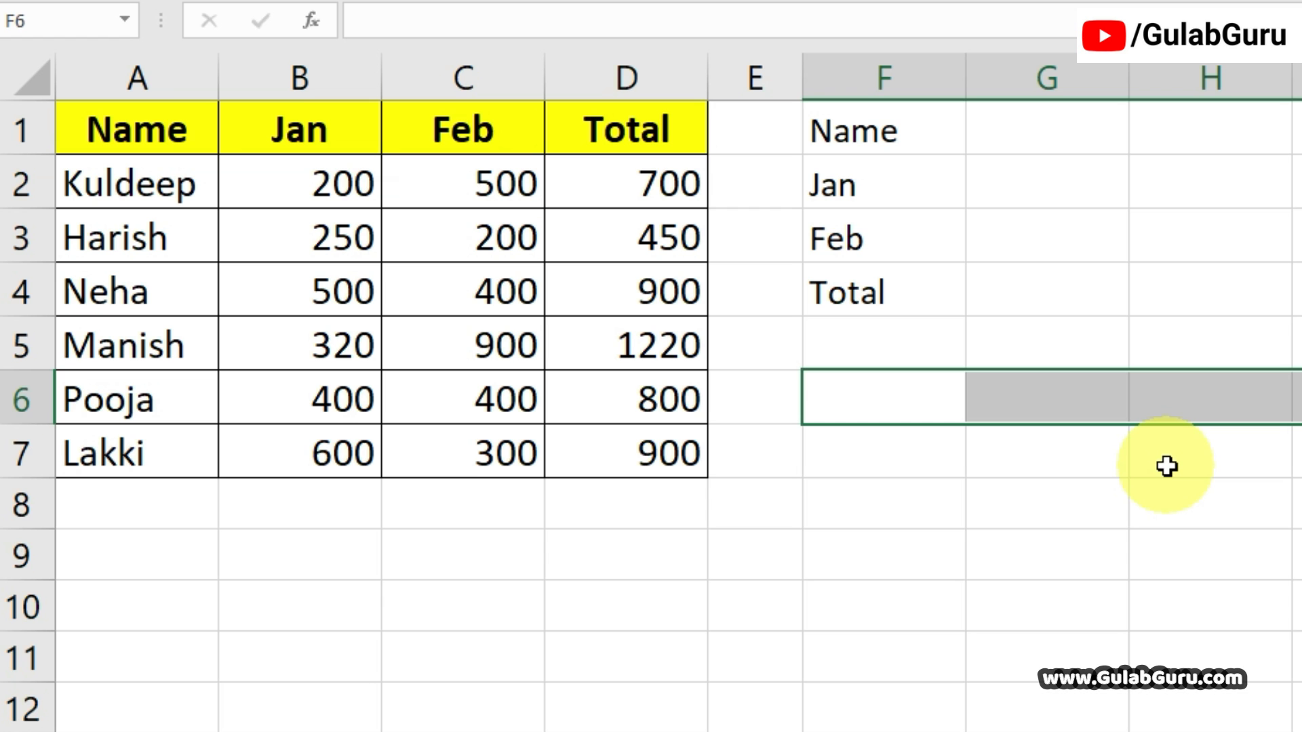
{"action": "type", "text": "TRA"}
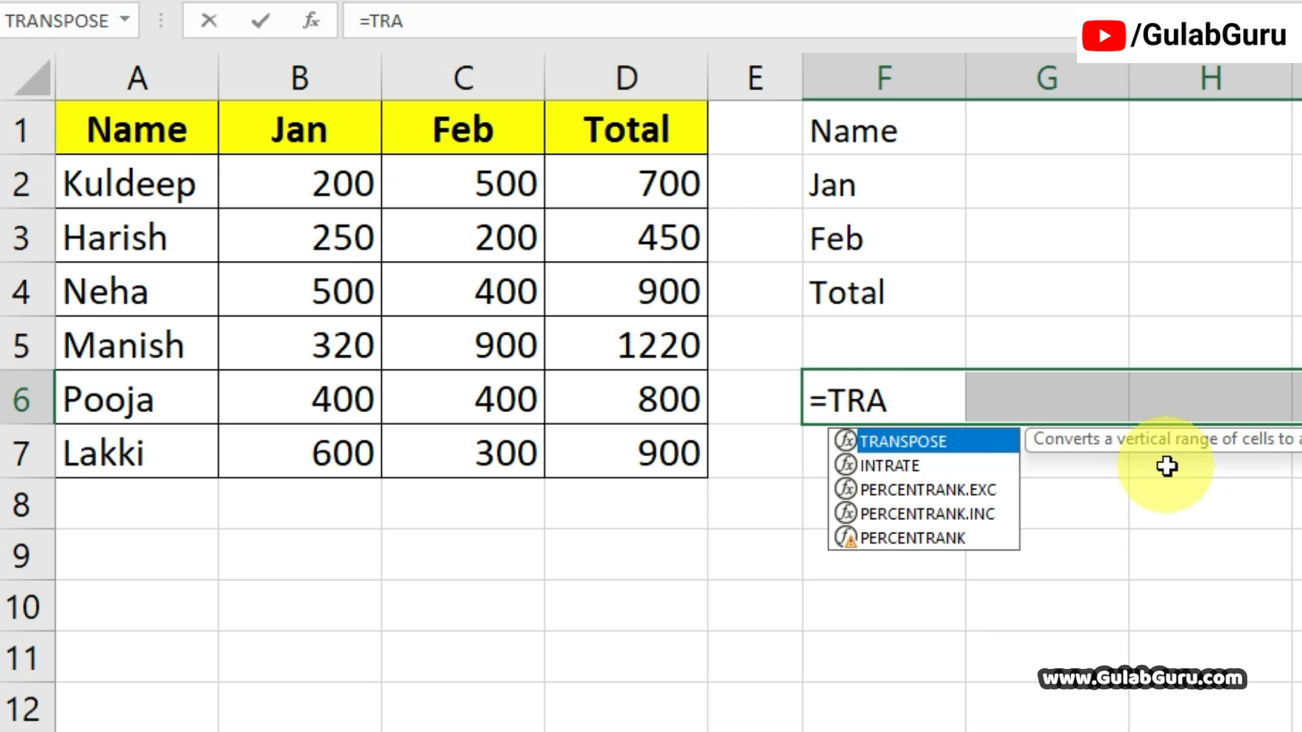
{"action": "key", "text": "Tab"}
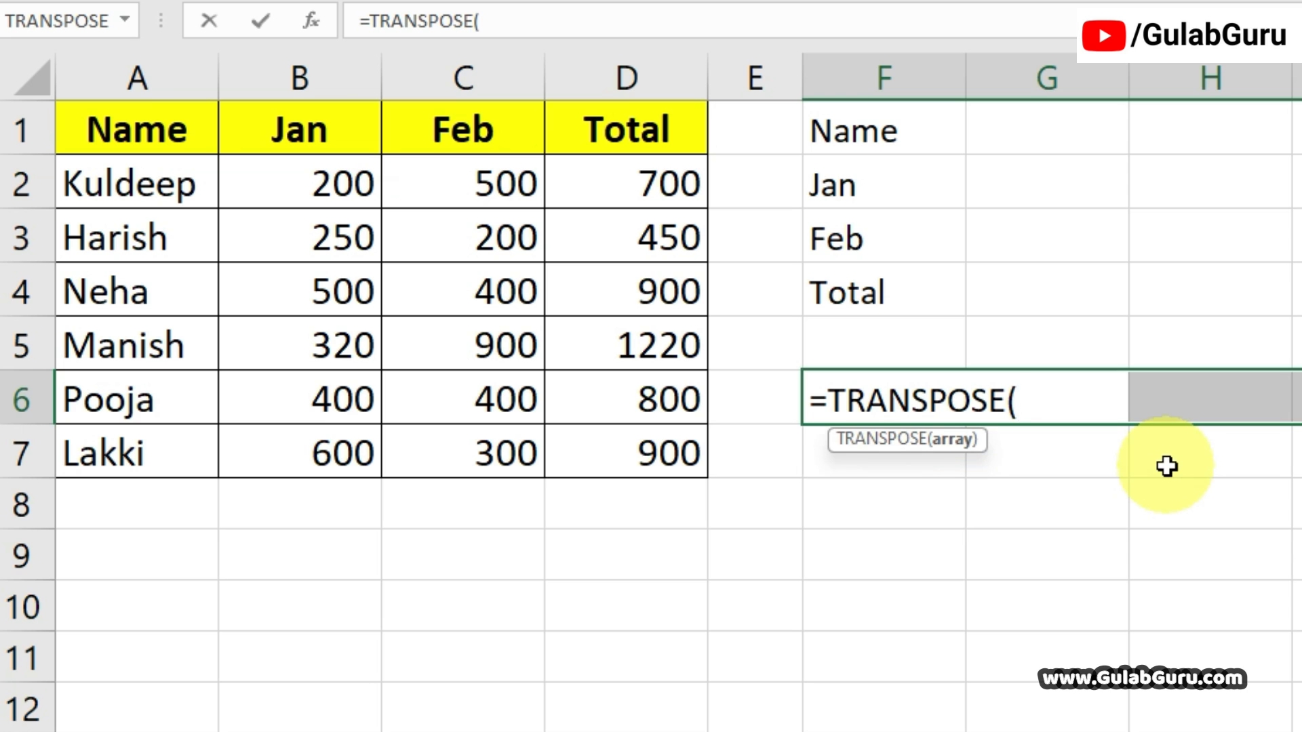
{"action": "left_click_drag", "start_coordinate": [131, 129], "coordinate": [140, 447]}
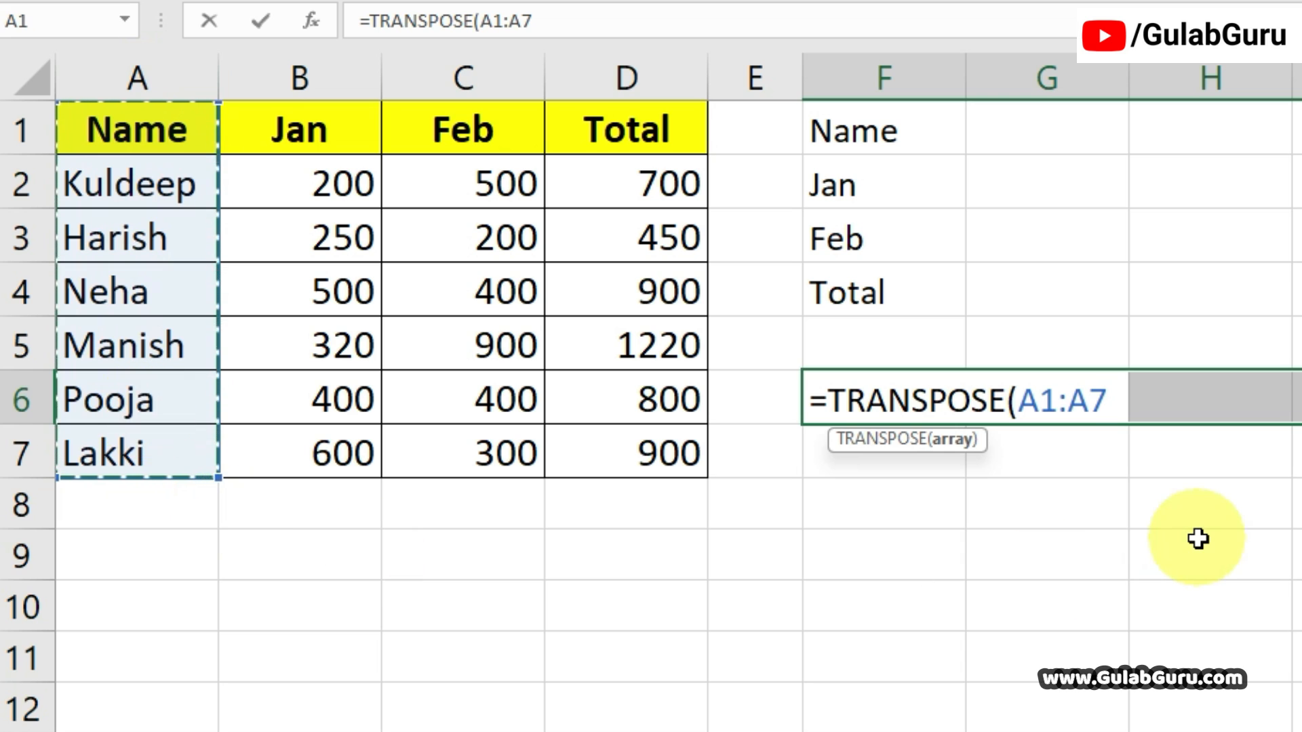
{"action": "type", "text": ")"}
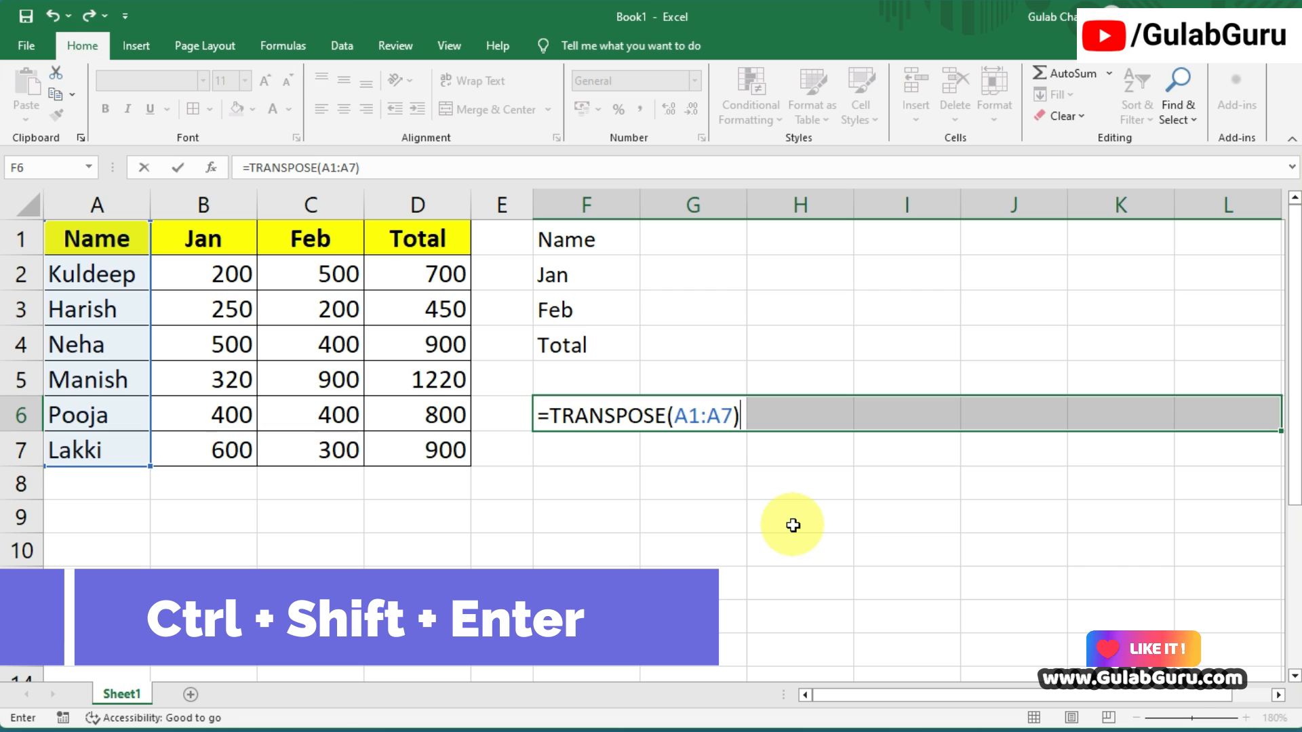
{"action": "key", "text": "ctrl+shift+Return"}
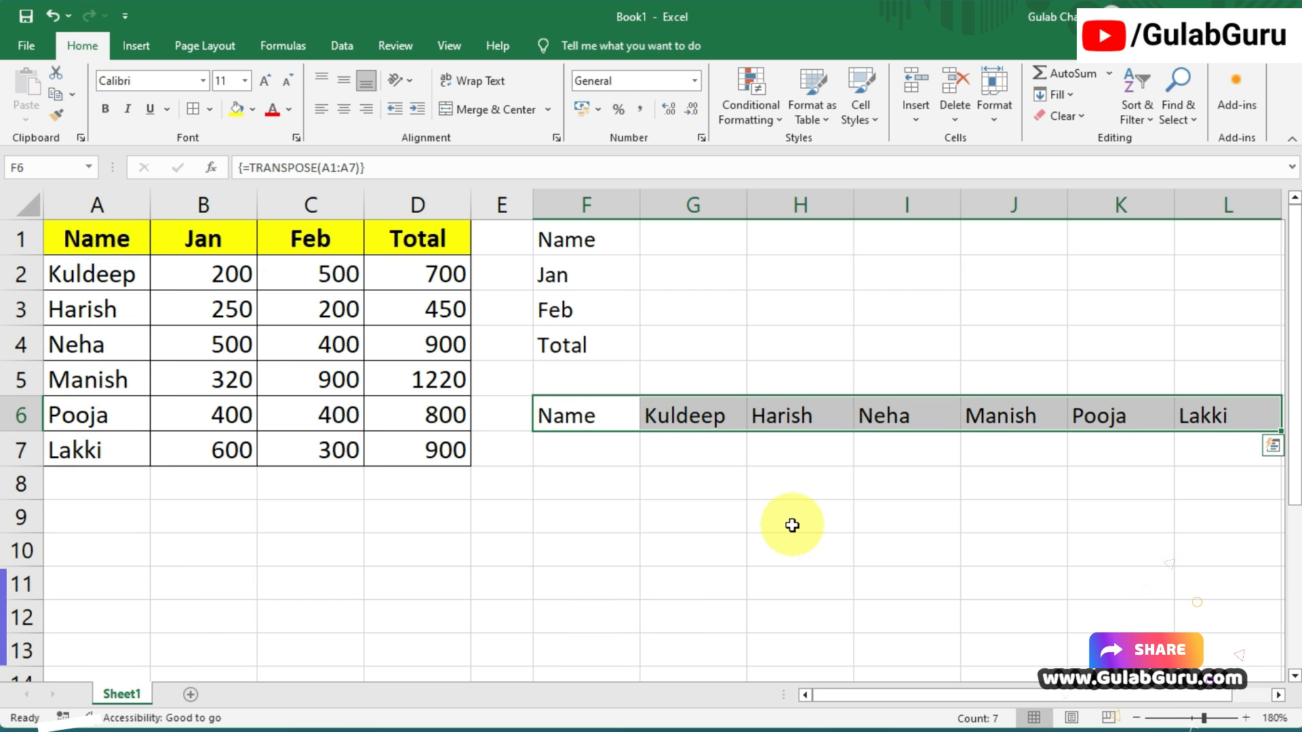
{"action": "left_click_drag", "start_coordinate": [103, 237], "coordinate": [116, 455]}
{"action": "left_click_drag", "start_coordinate": [587, 415], "coordinate": [1198, 421]}
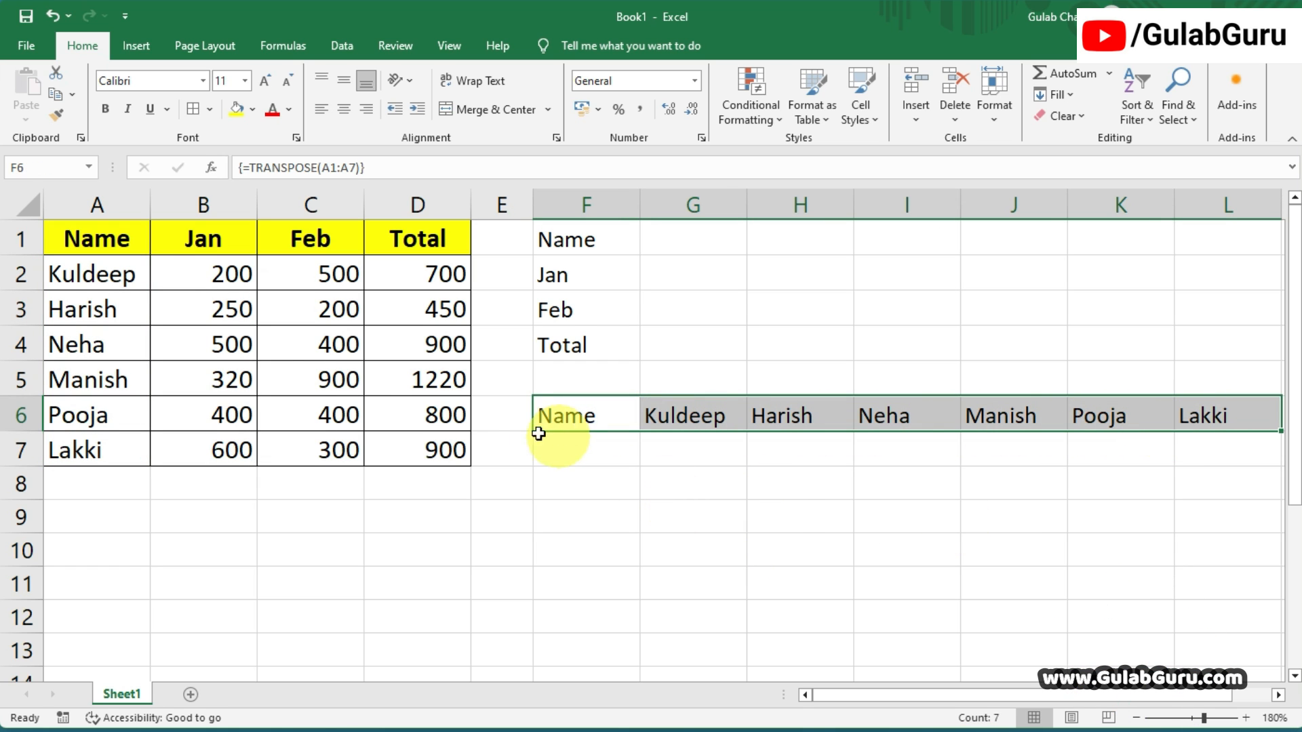
Compare the Name column with its transposed row, and the header row with its vertical version in F1:F4.
{"action": "left_click_drag", "start_coordinate": [125, 244], "coordinate": [135, 465]}
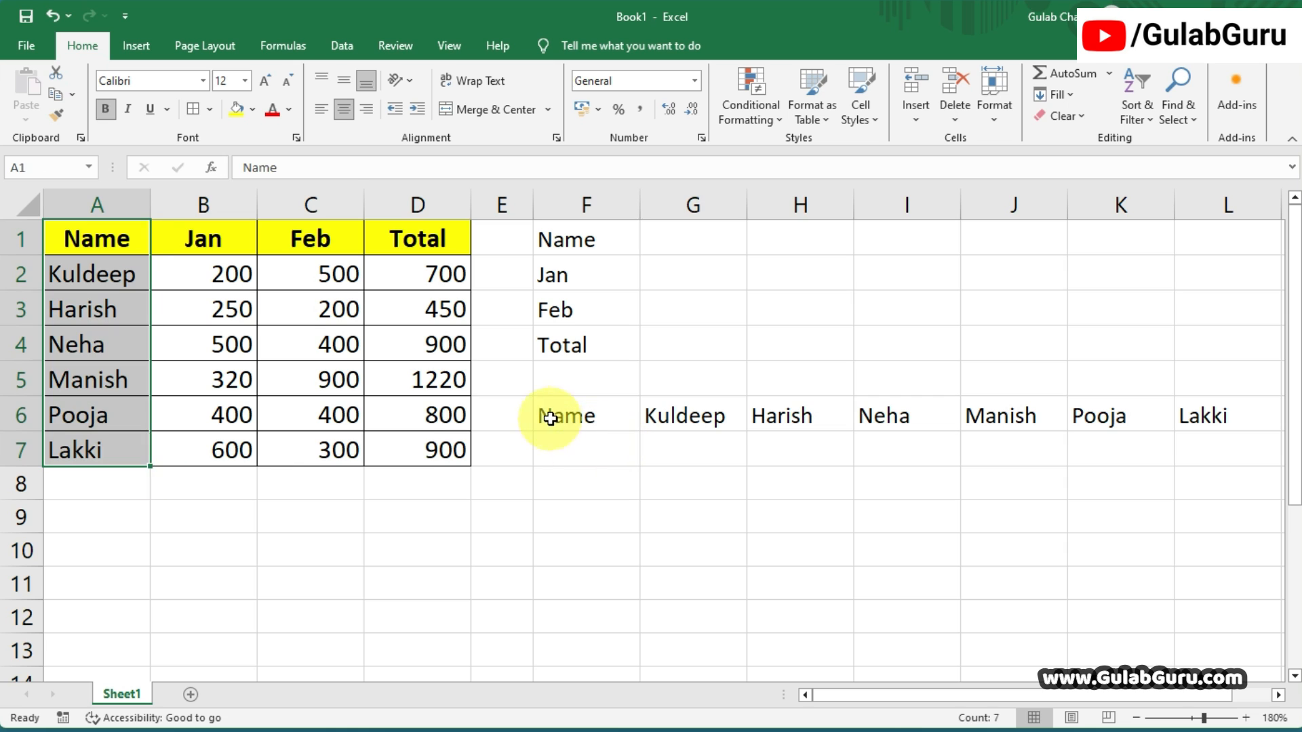
{"action": "left_click_drag", "start_coordinate": [552, 415], "coordinate": [814, 418]}
{"action": "left_click_drag", "start_coordinate": [101, 242], "coordinate": [418, 238]}
{"action": "left_click_drag", "start_coordinate": [552, 236], "coordinate": [563, 339]}
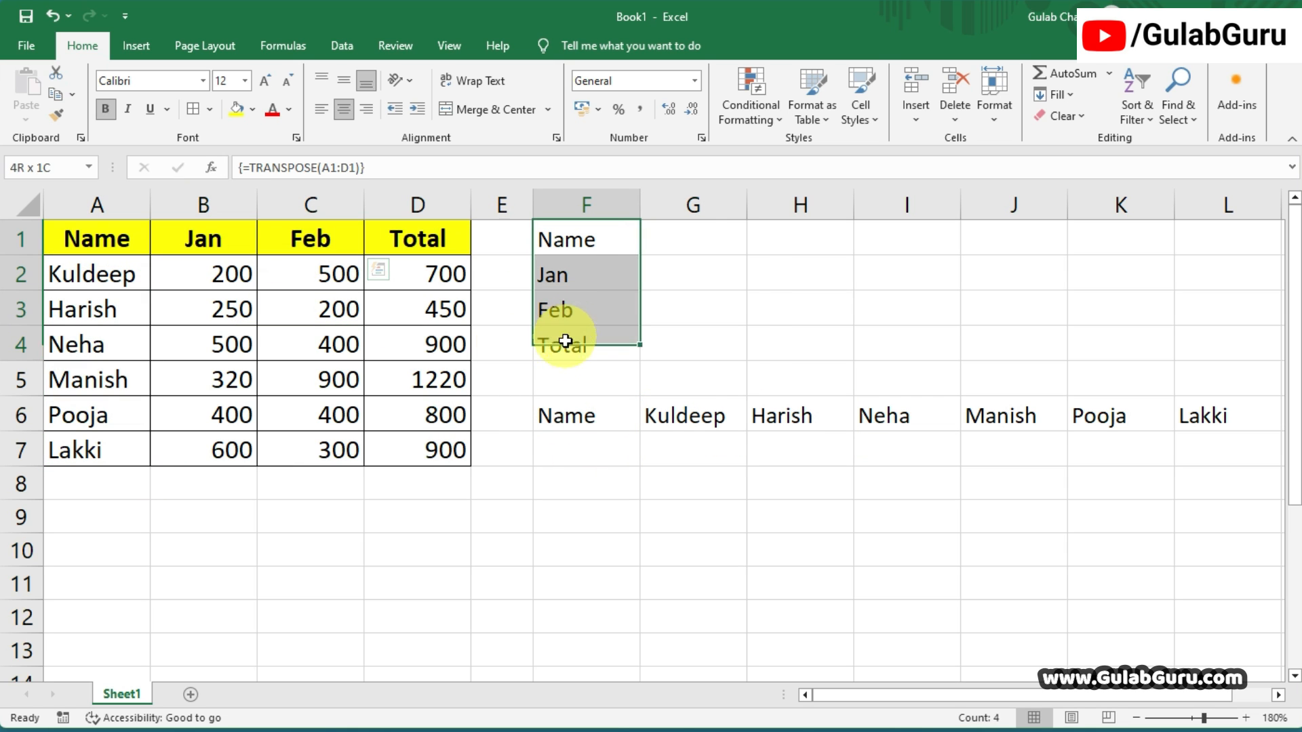
{"action": "left_click", "coordinate": [589, 234]}
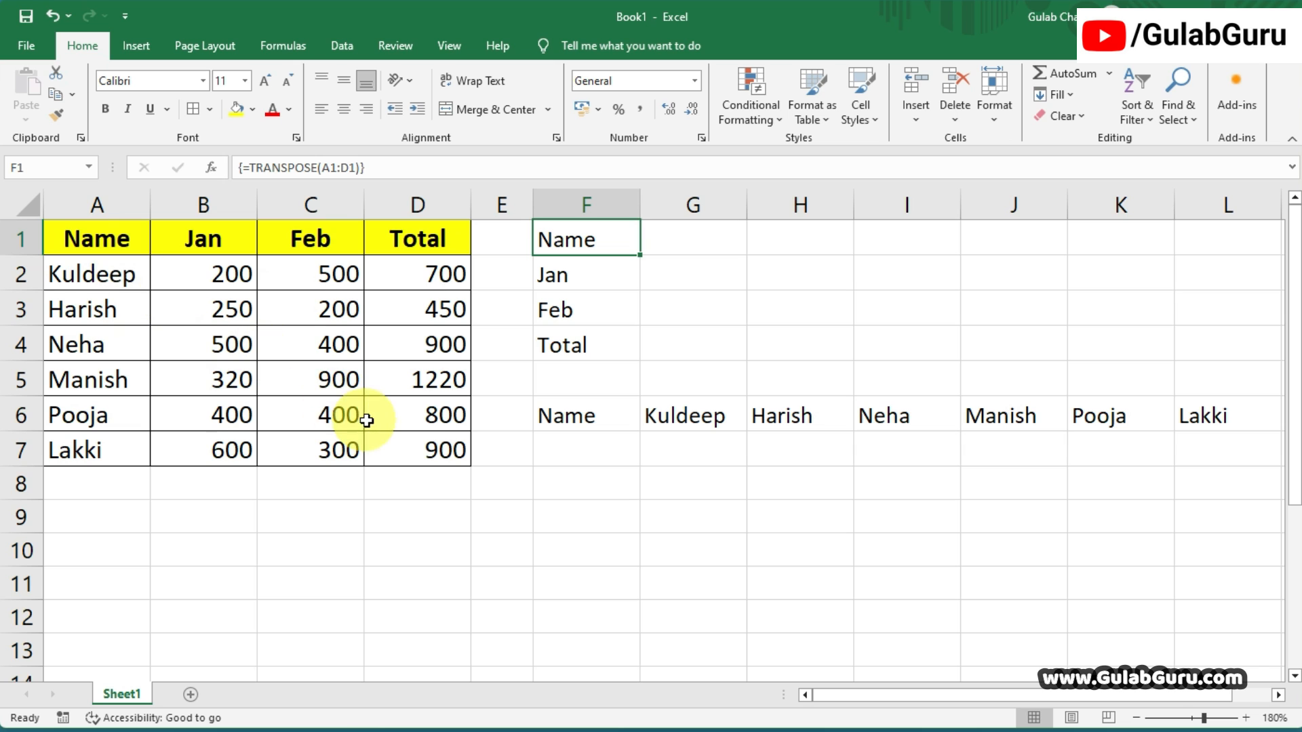
Clear everything from F1:L6 to remove both transposed results.
{"action": "left_click_drag", "start_coordinate": [610, 233], "coordinate": [1192, 421]}
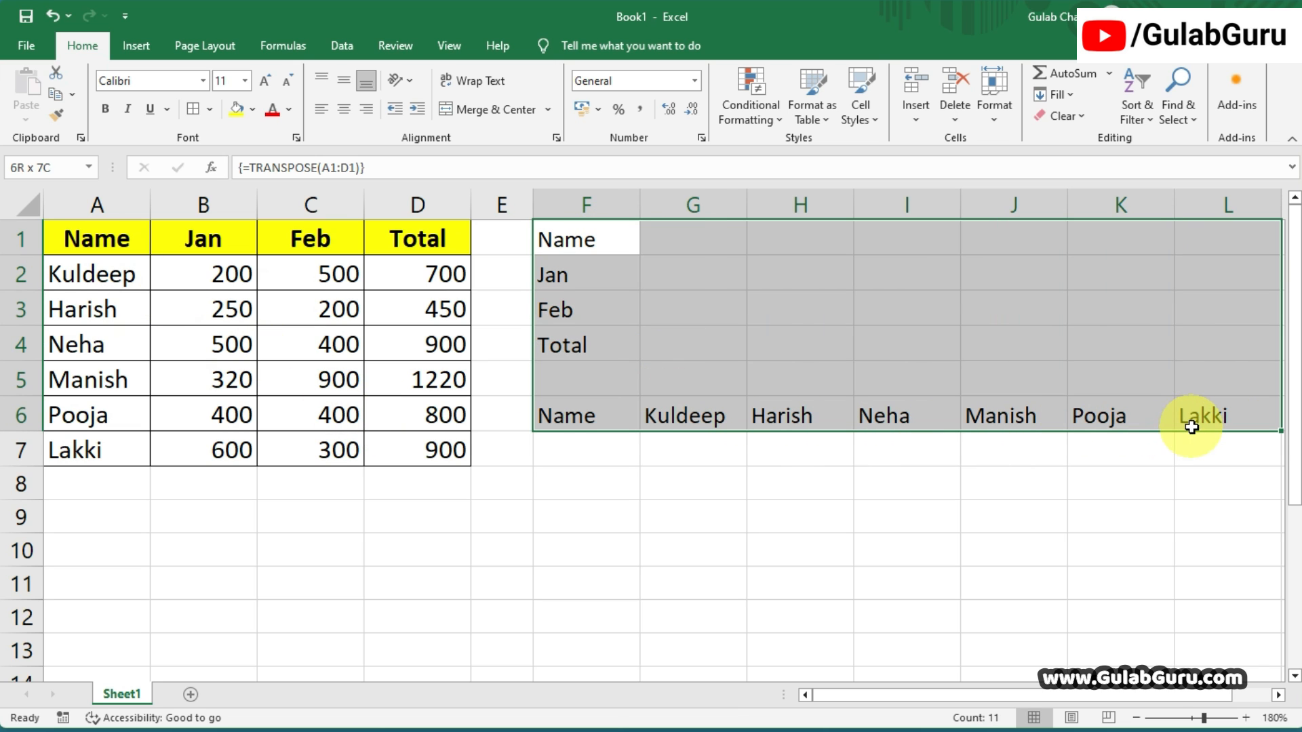
{"action": "left_click", "coordinate": [1082, 117]}
{"action": "left_click", "coordinate": [1100, 150]}
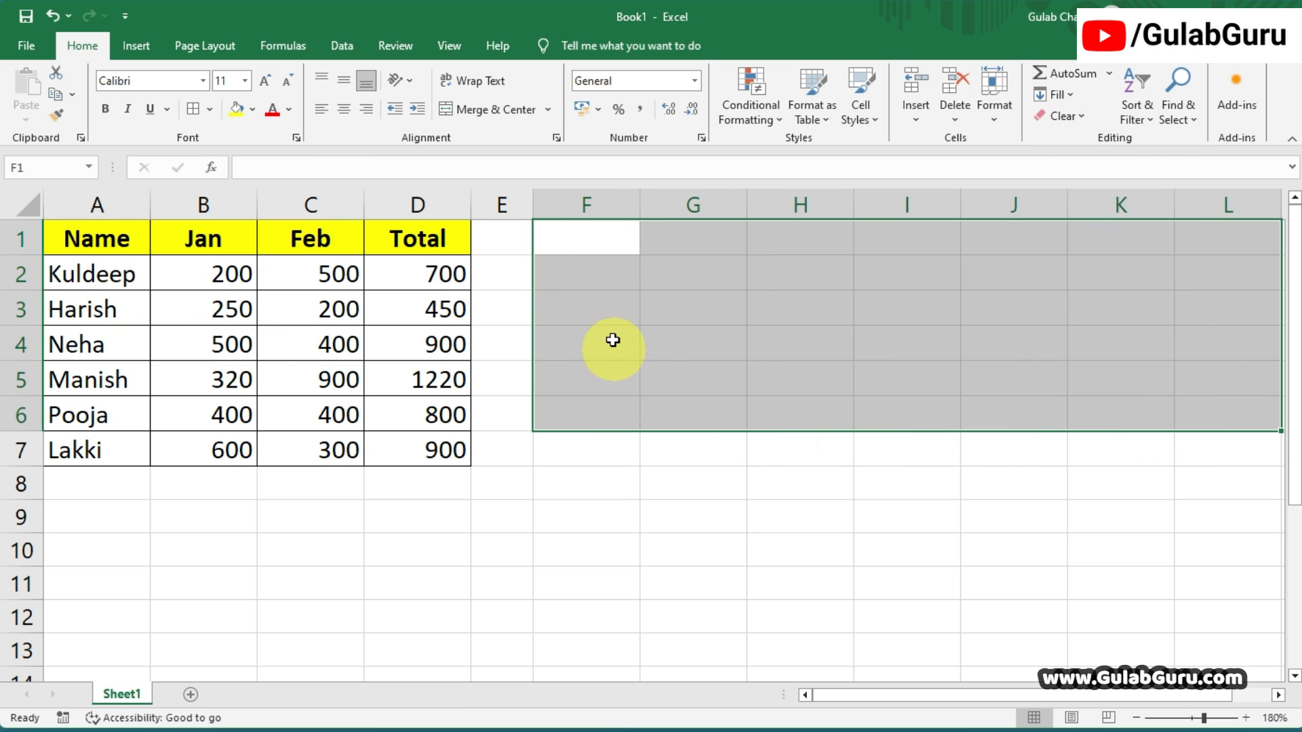
{"action": "left_click", "coordinate": [610, 340]}
{"action": "left_click", "coordinate": [586, 244]}
Check how many rows and columns the table A1:D7 spans to size the destination range starting at F2.
{"action": "left_click_drag", "start_coordinate": [87, 238], "coordinate": [448, 451]}
{"action": "left_click", "coordinate": [579, 302]}
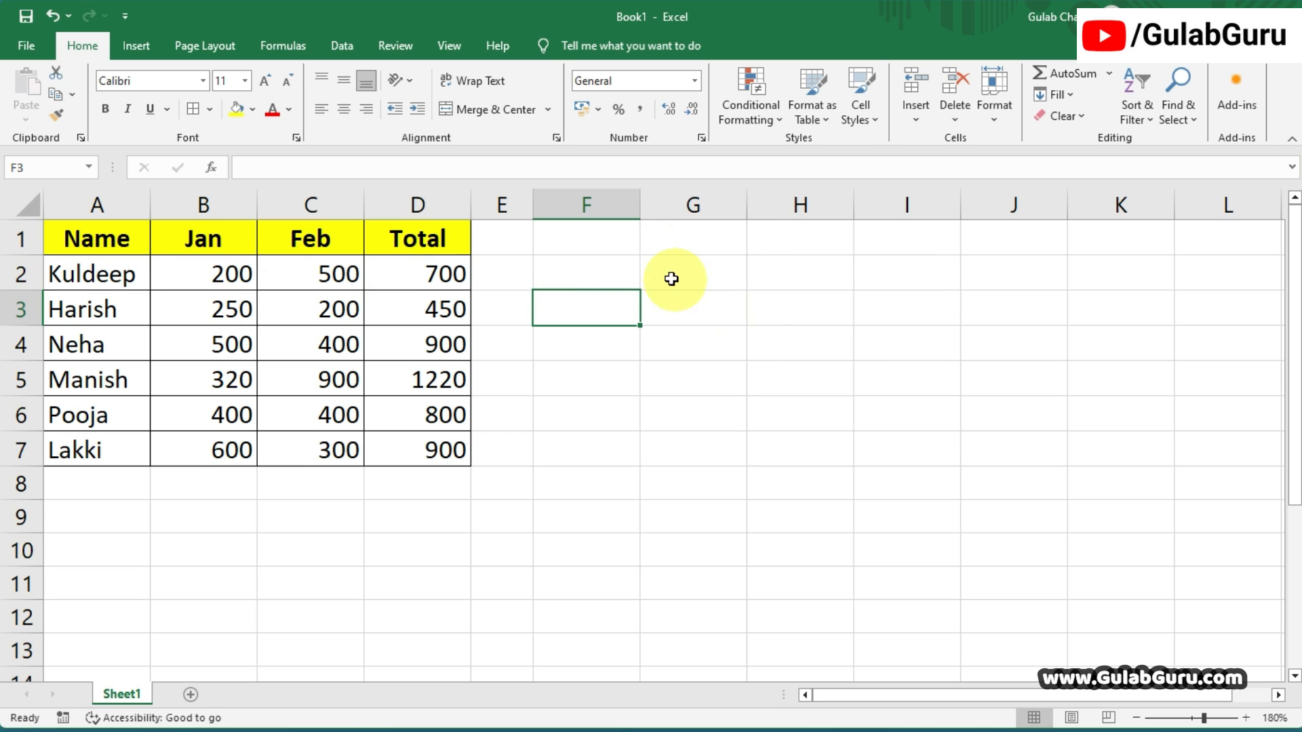
{"action": "left_click", "coordinate": [577, 263]}
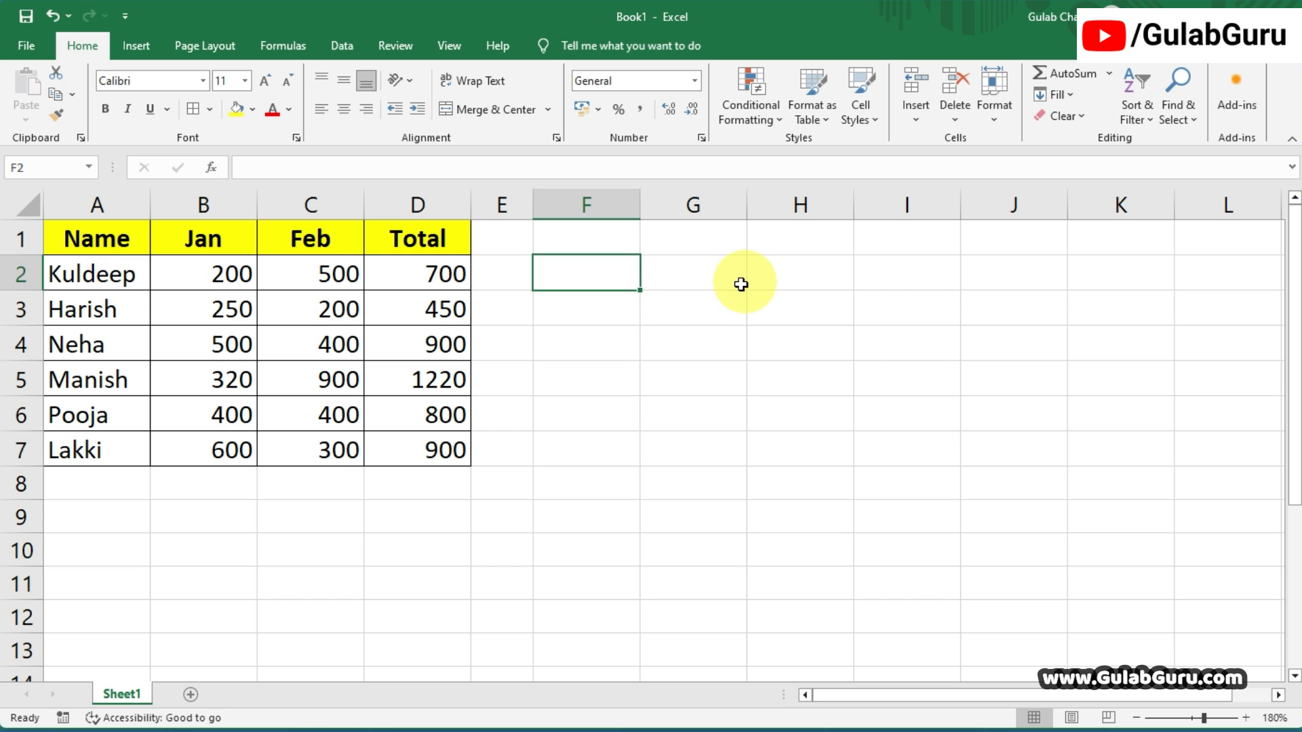
{"action": "left_click_drag", "start_coordinate": [593, 271], "coordinate": [590, 380]}
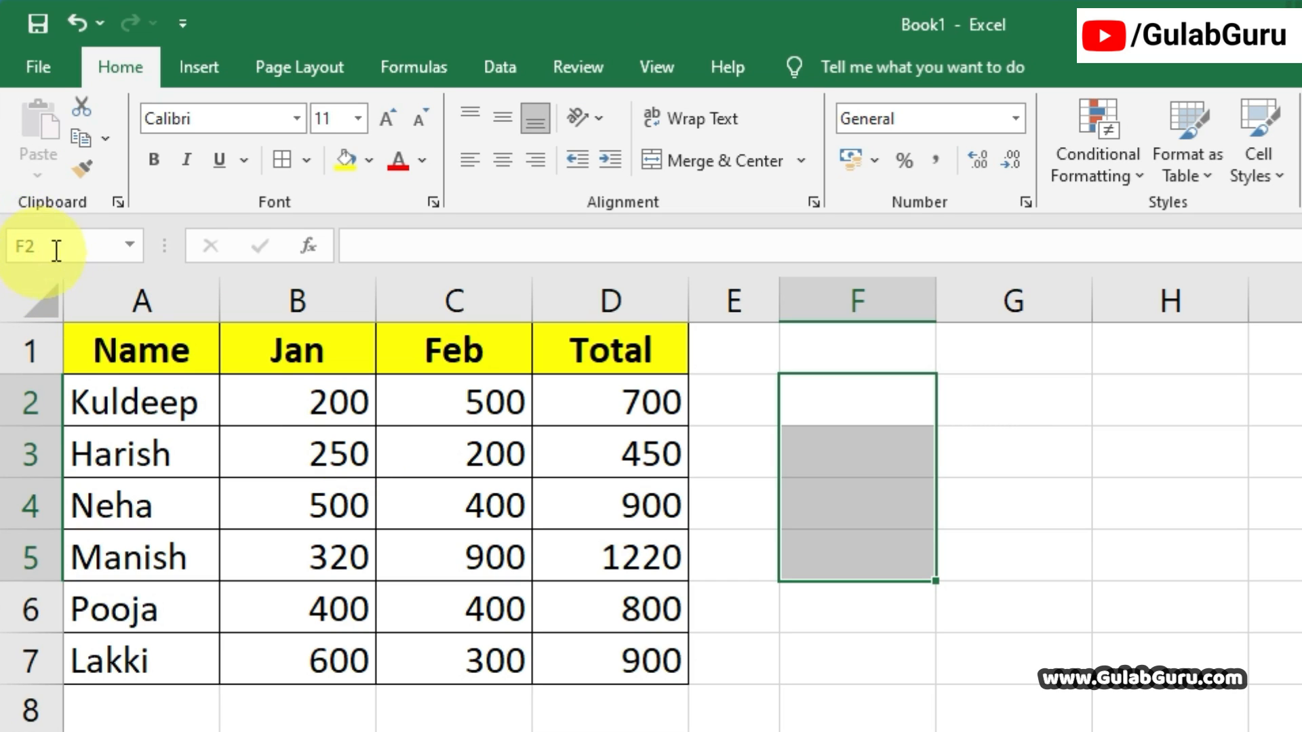
{"action": "left_click", "coordinate": [144, 342]}
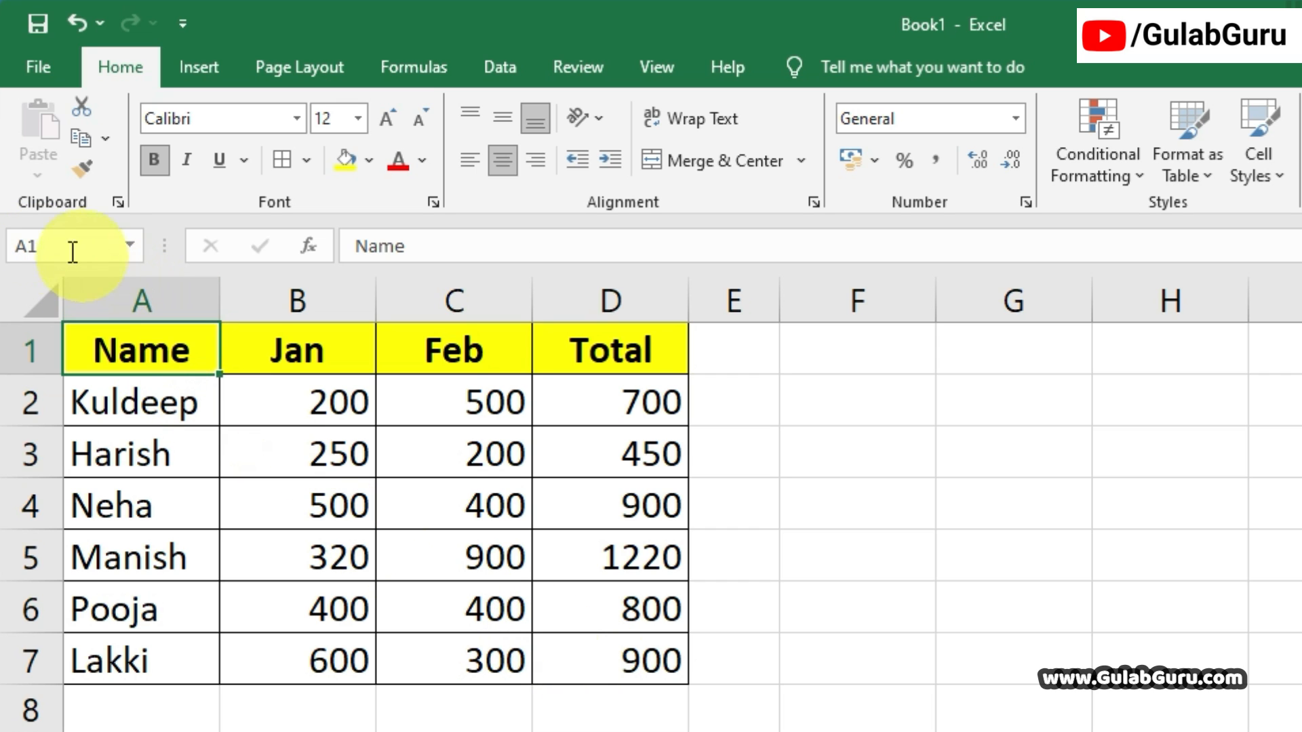
{"action": "left_click_drag", "start_coordinate": [140, 352], "coordinate": [593, 649]}
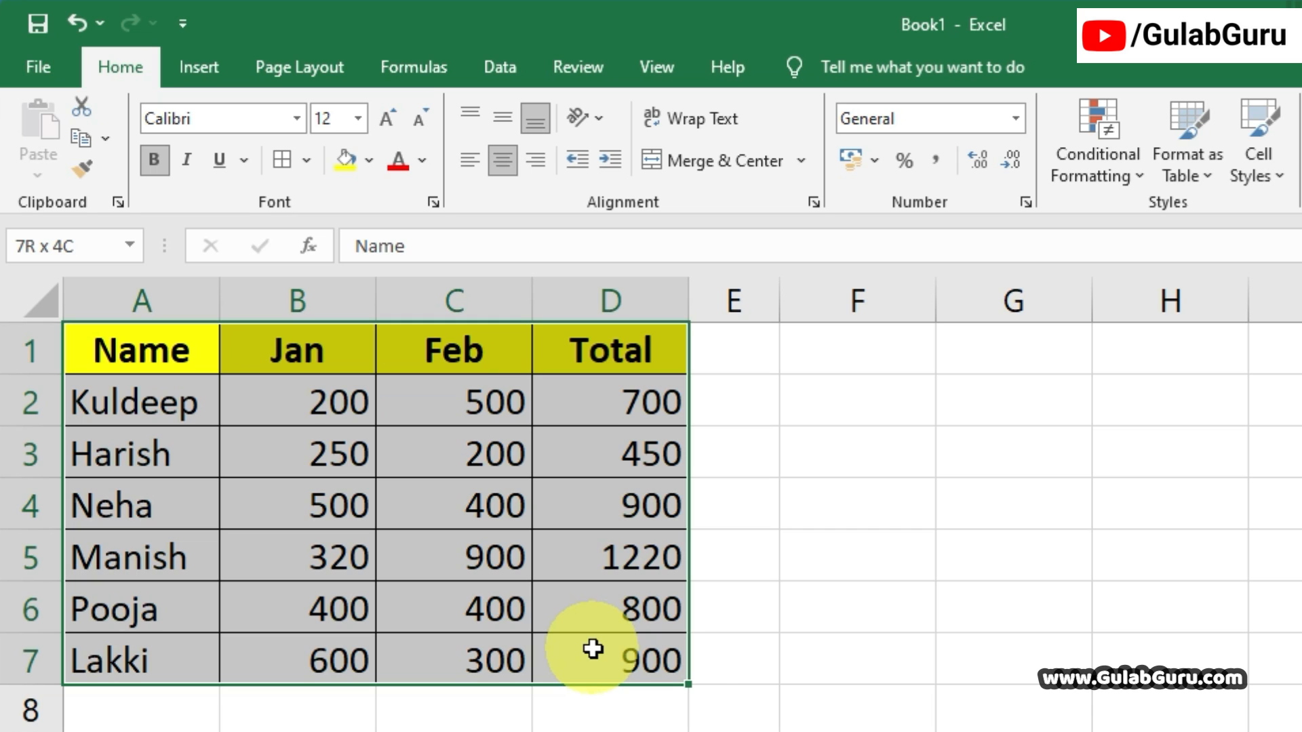
{"action": "left_click_drag", "start_coordinate": [592, 649], "coordinate": [592, 649]}
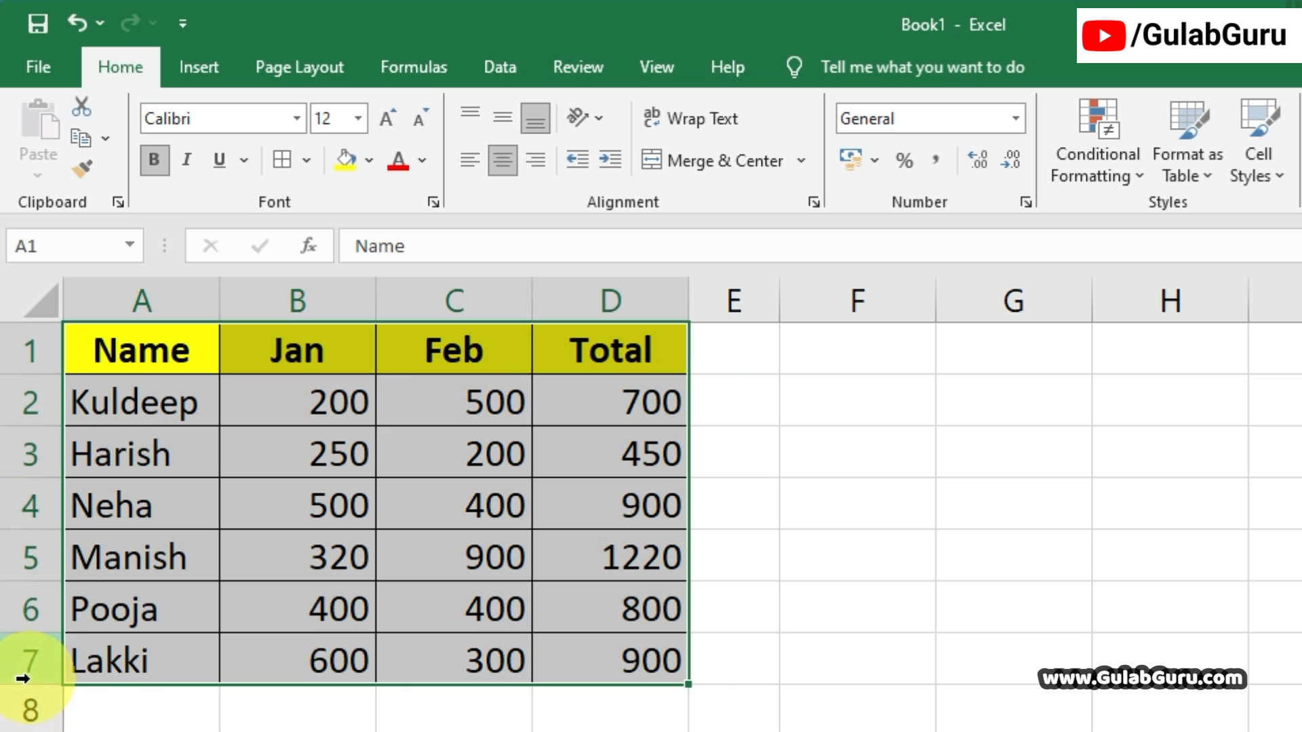
Enter =TRANSPOSE(A1:D7) as an array formula in F2:L5 to swap the whole table's rows and columns.
{"action": "left_click_drag", "start_coordinate": [848, 407], "coordinate": [1301, 560]}
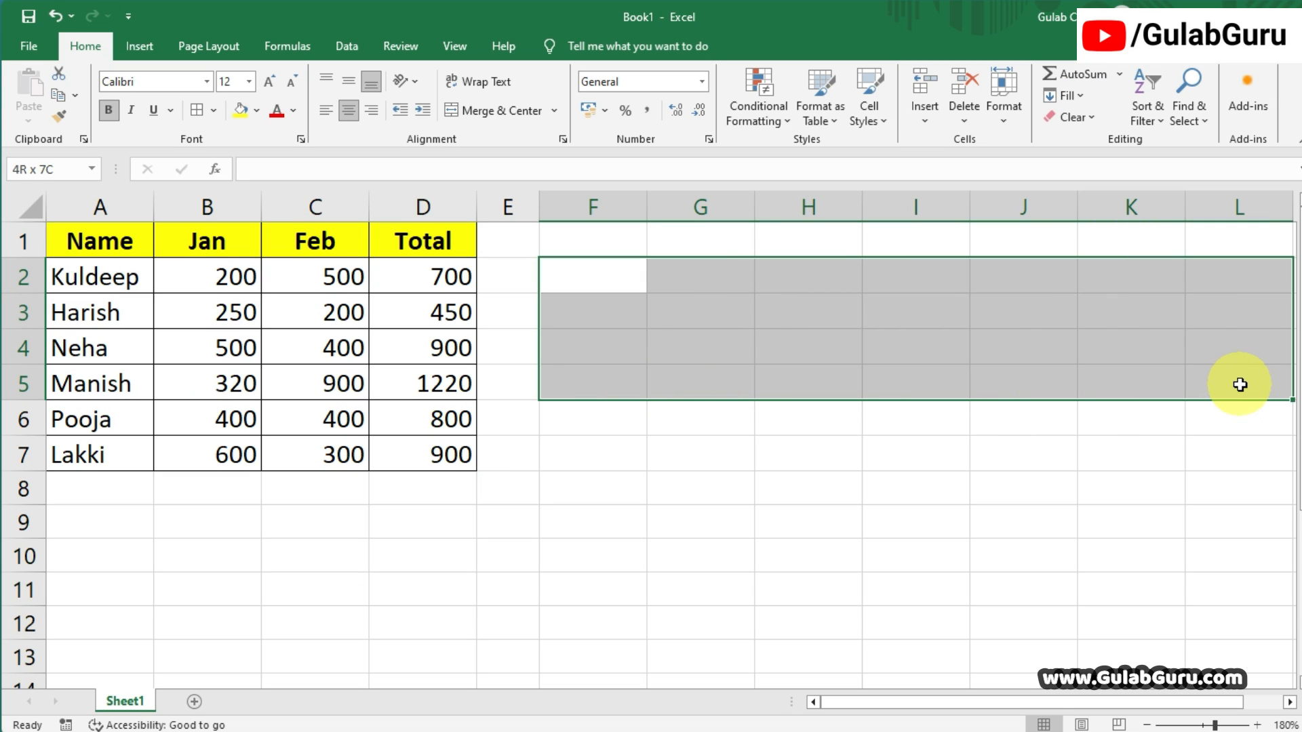
{"action": "left_click_drag", "start_coordinate": [1241, 384], "coordinate": [1240, 384]}
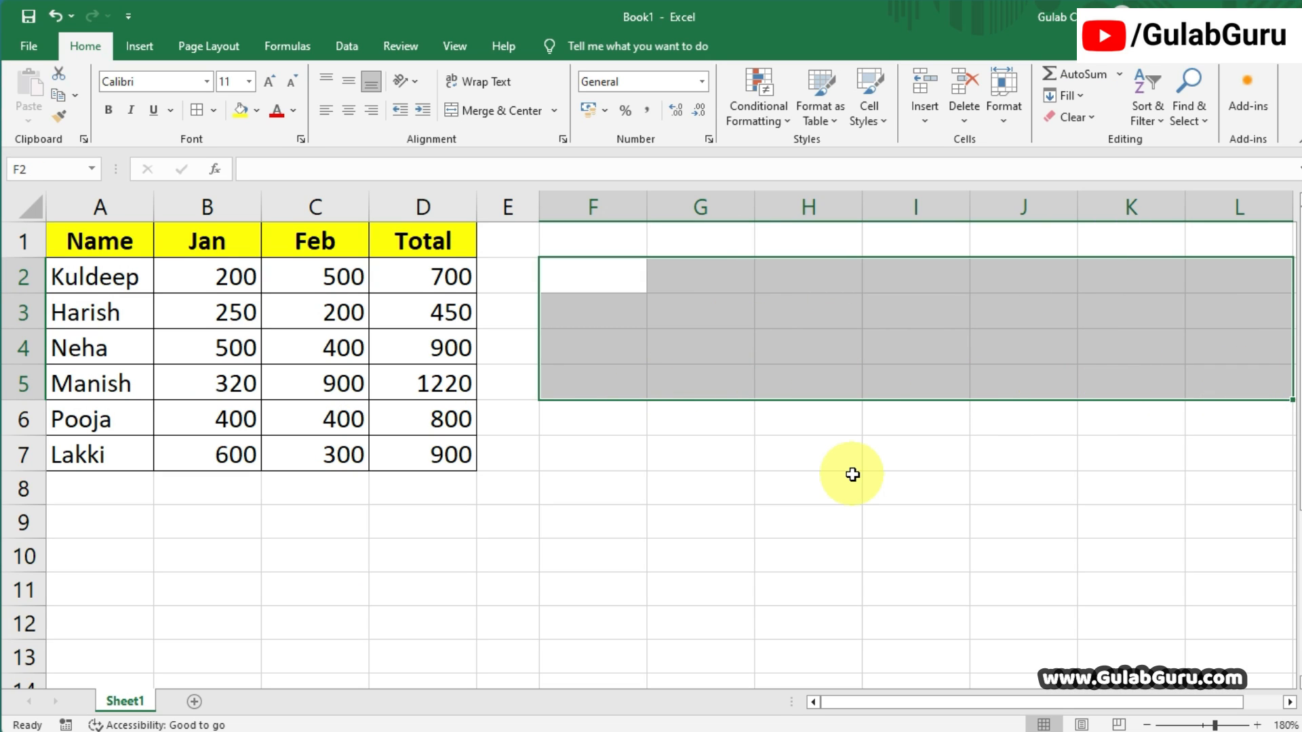
{"action": "type", "text": "="}
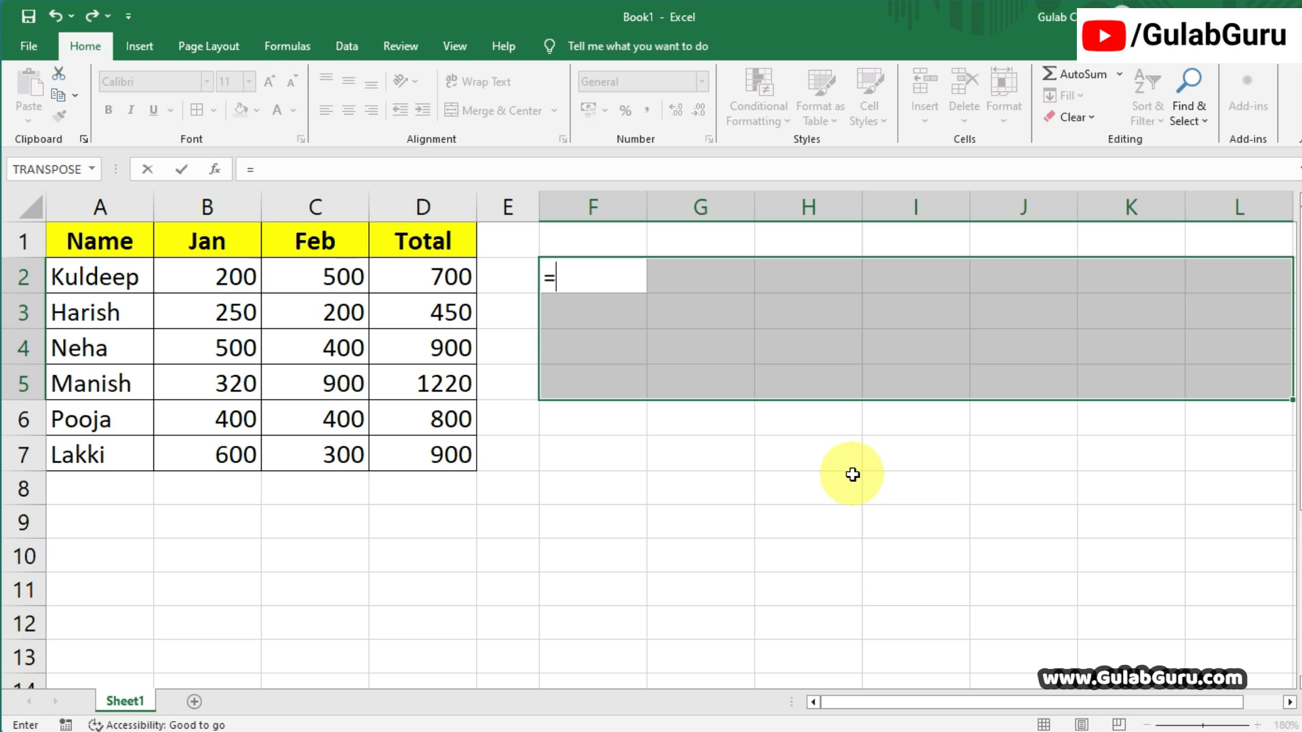
{"action": "type", "text": "TRAN"}
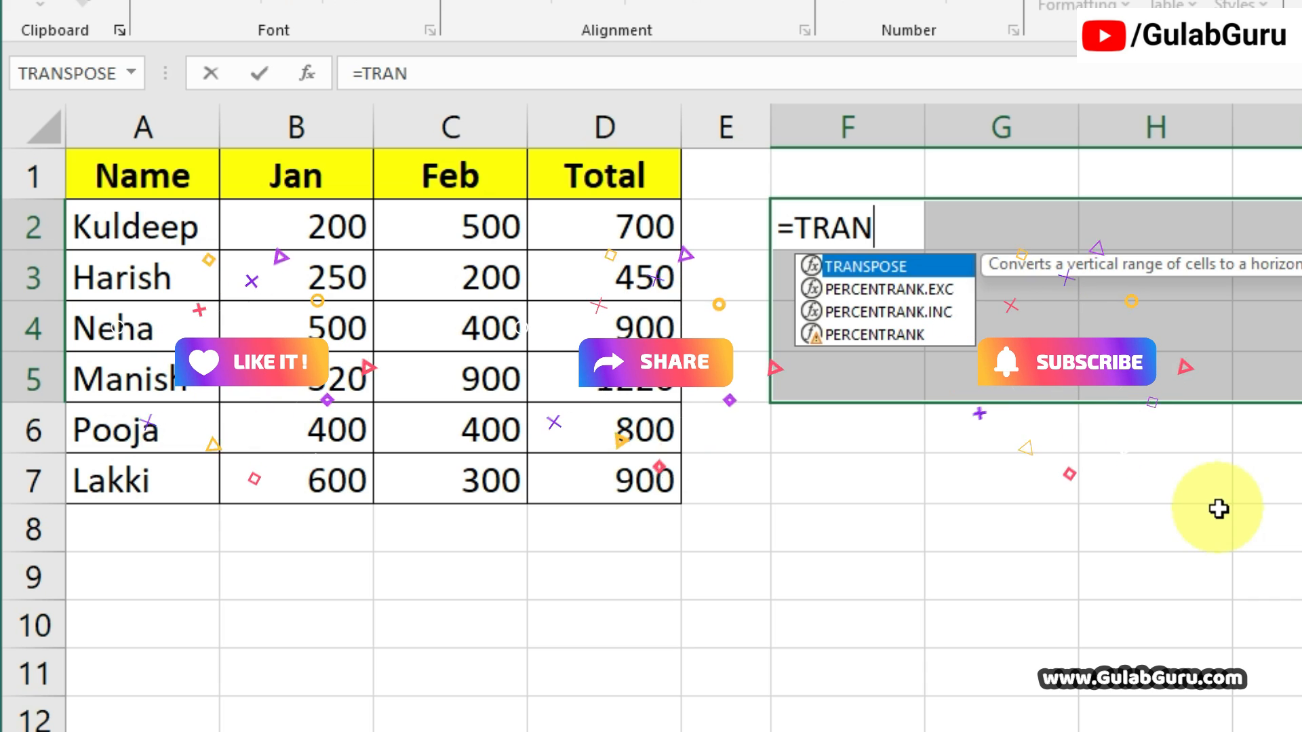
{"action": "key", "text": "Tab"}
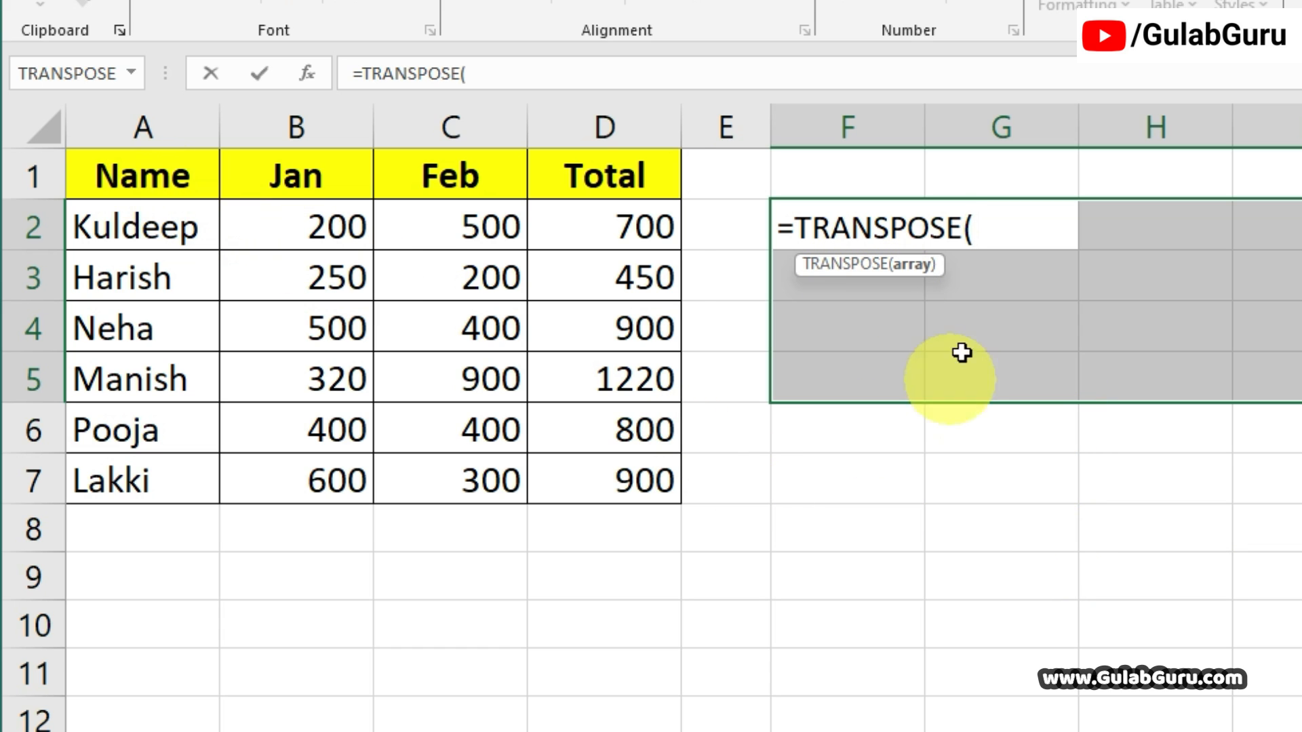
{"action": "left_click_drag", "start_coordinate": [144, 177], "coordinate": [628, 494]}
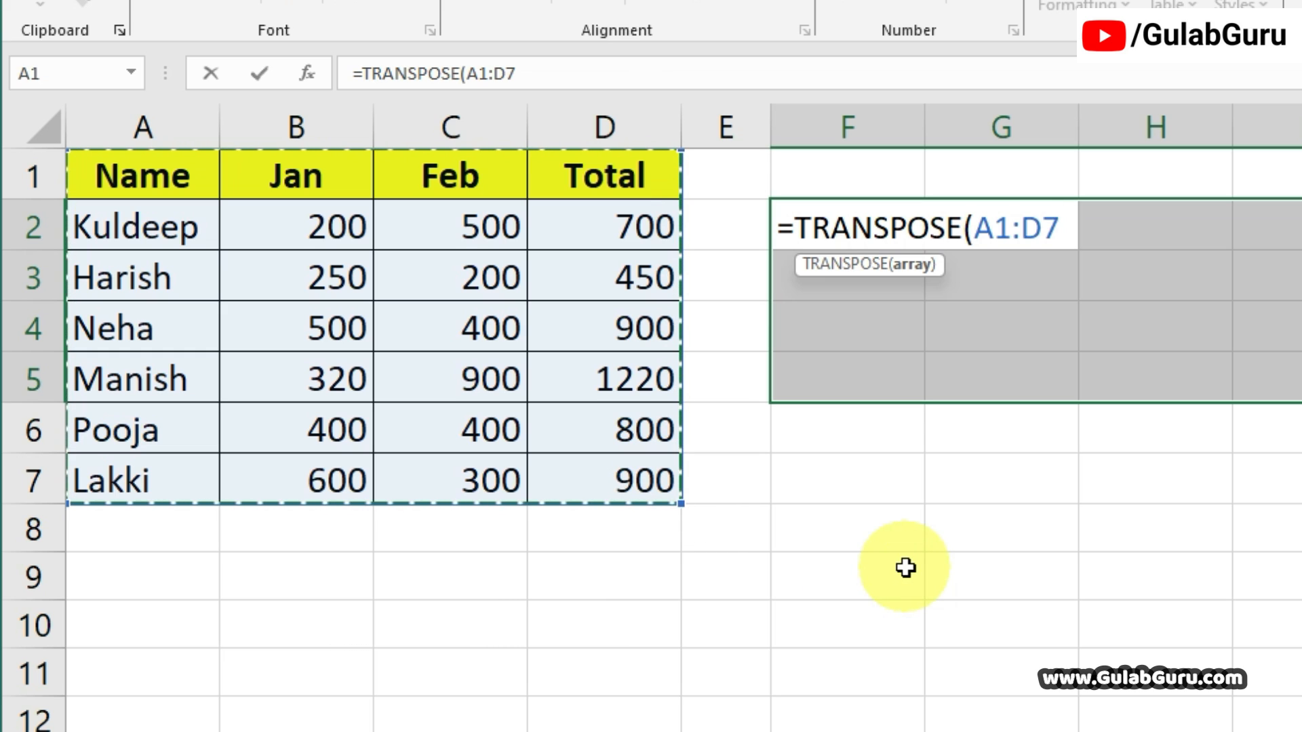
{"action": "type", "text": ")"}
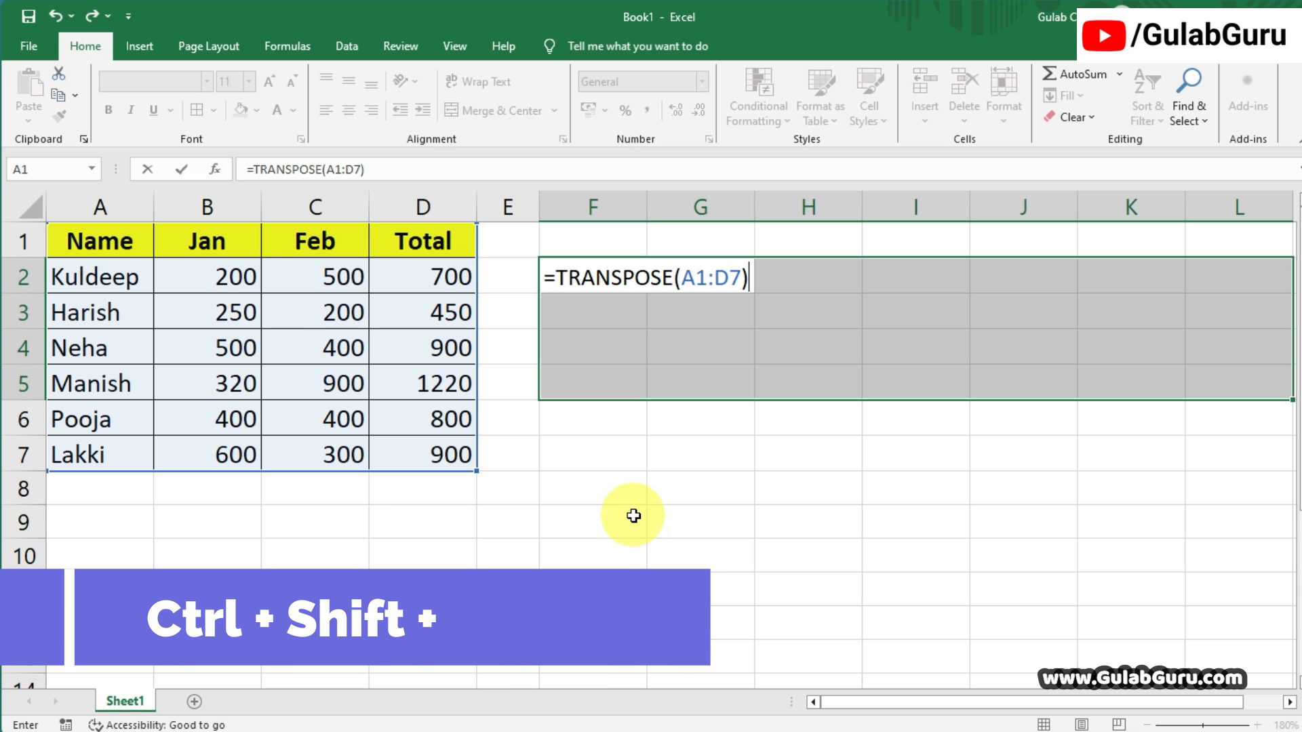
{"action": "key", "text": "ctrl+shift+Return"}
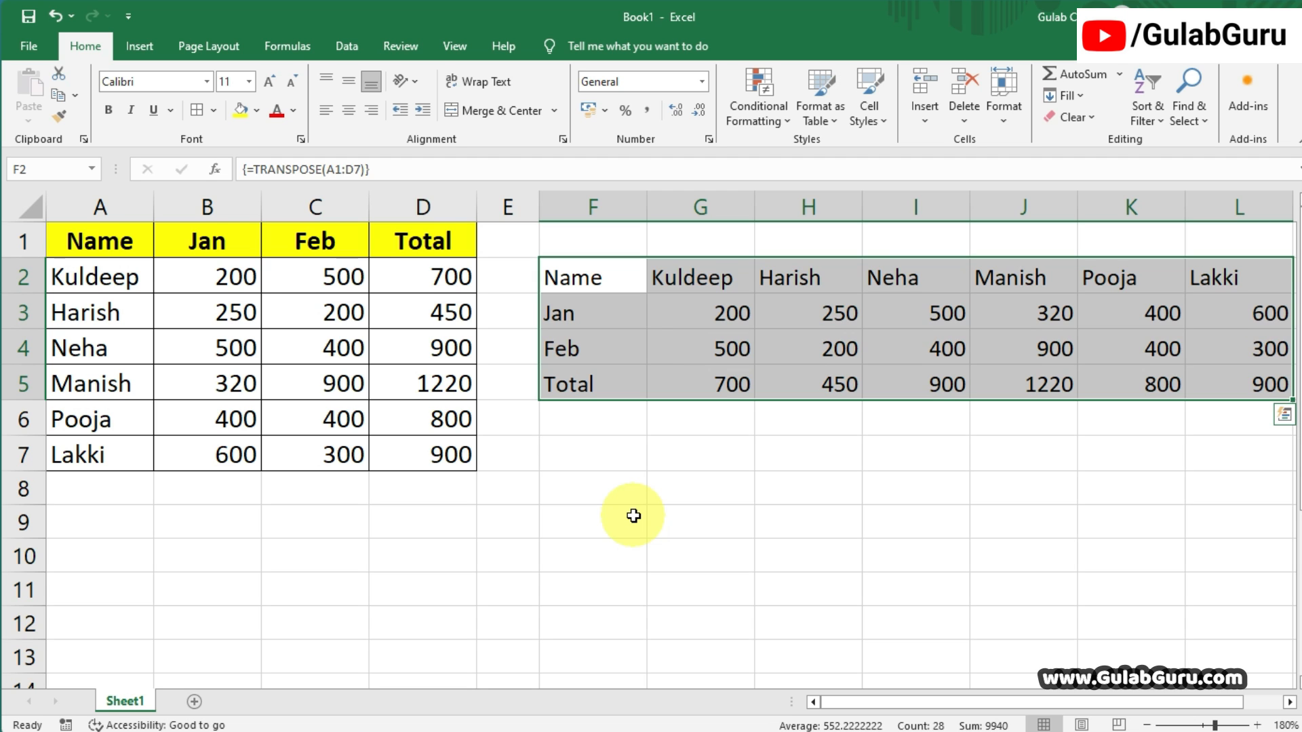
Compare the original table with the transposed one, and apply All Borders to F2:L5.
{"action": "left_click_drag", "start_coordinate": [109, 241], "coordinate": [429, 453]}
{"action": "left_click_drag", "start_coordinate": [581, 267], "coordinate": [1228, 398]}
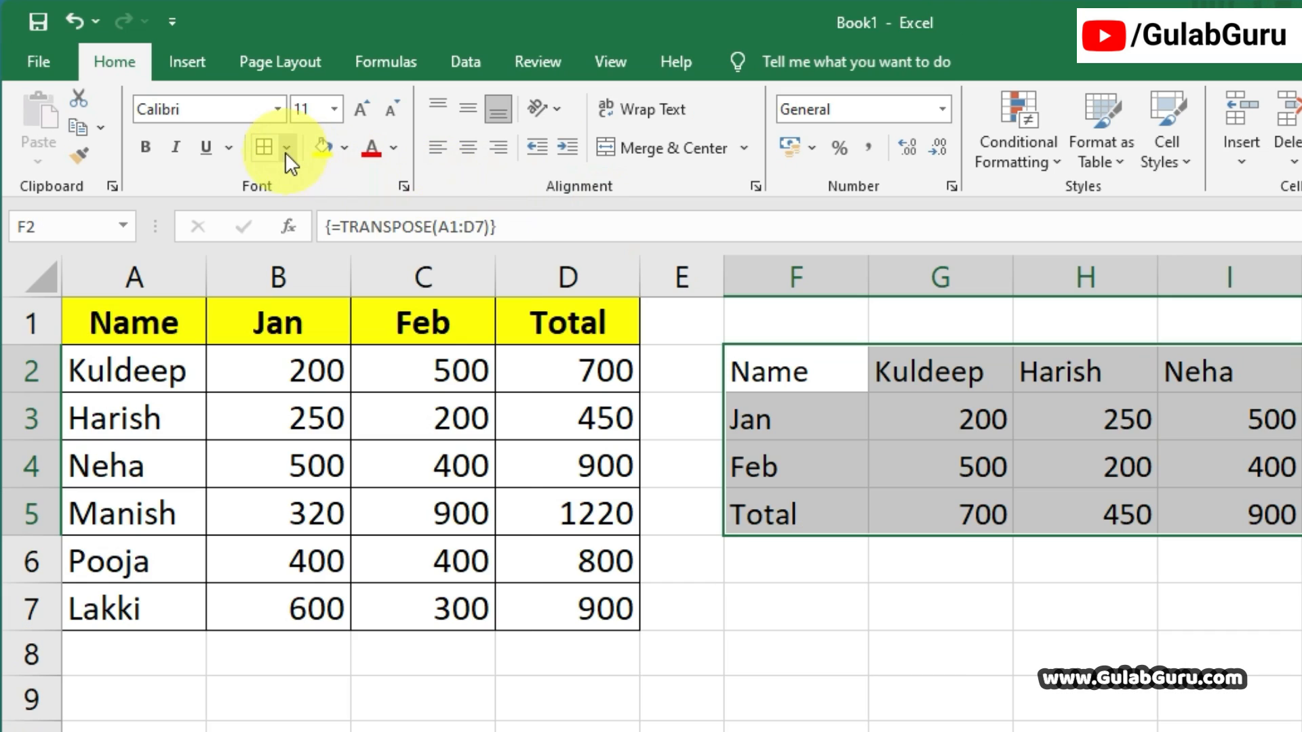
{"action": "left_click", "coordinate": [213, 110]}
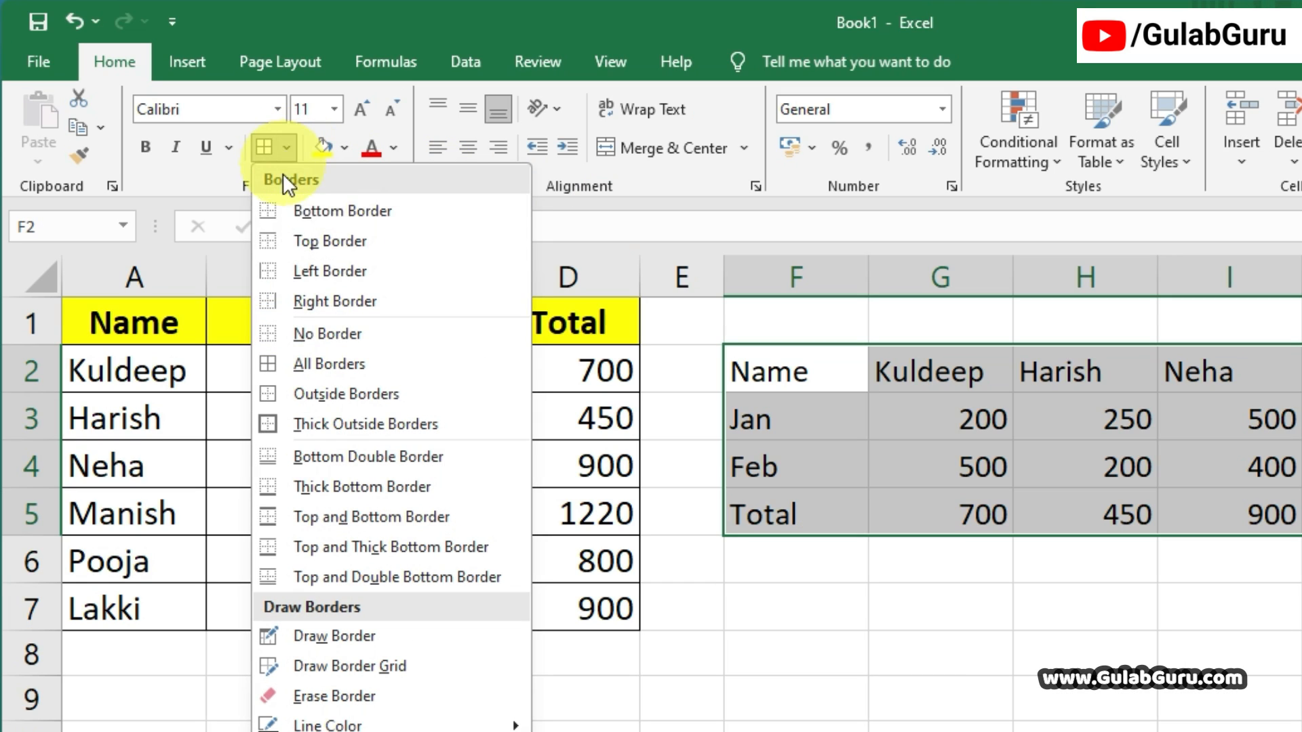
{"action": "left_click", "coordinate": [280, 364]}
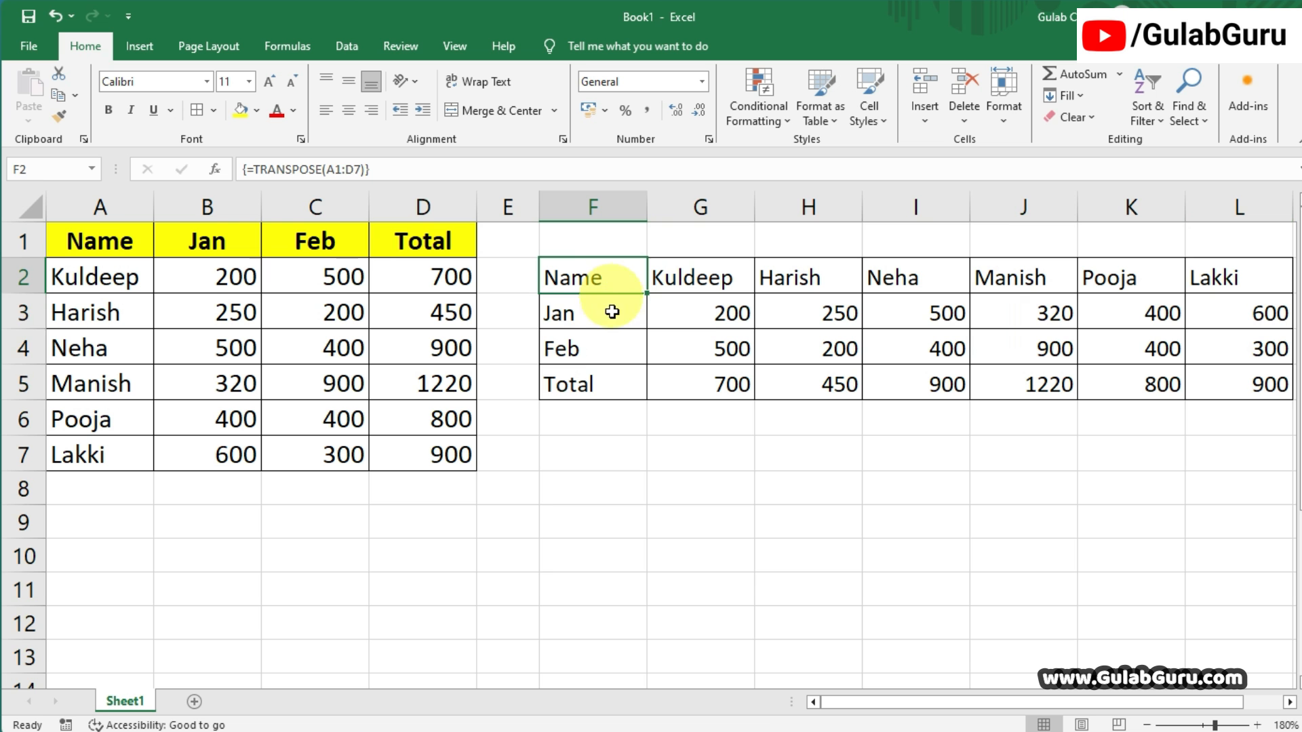
Fill the heading cells F2:F5 of the transposed table with yellow and make their text bold.
{"action": "left_click_drag", "start_coordinate": [797, 372], "coordinate": [822, 507]}
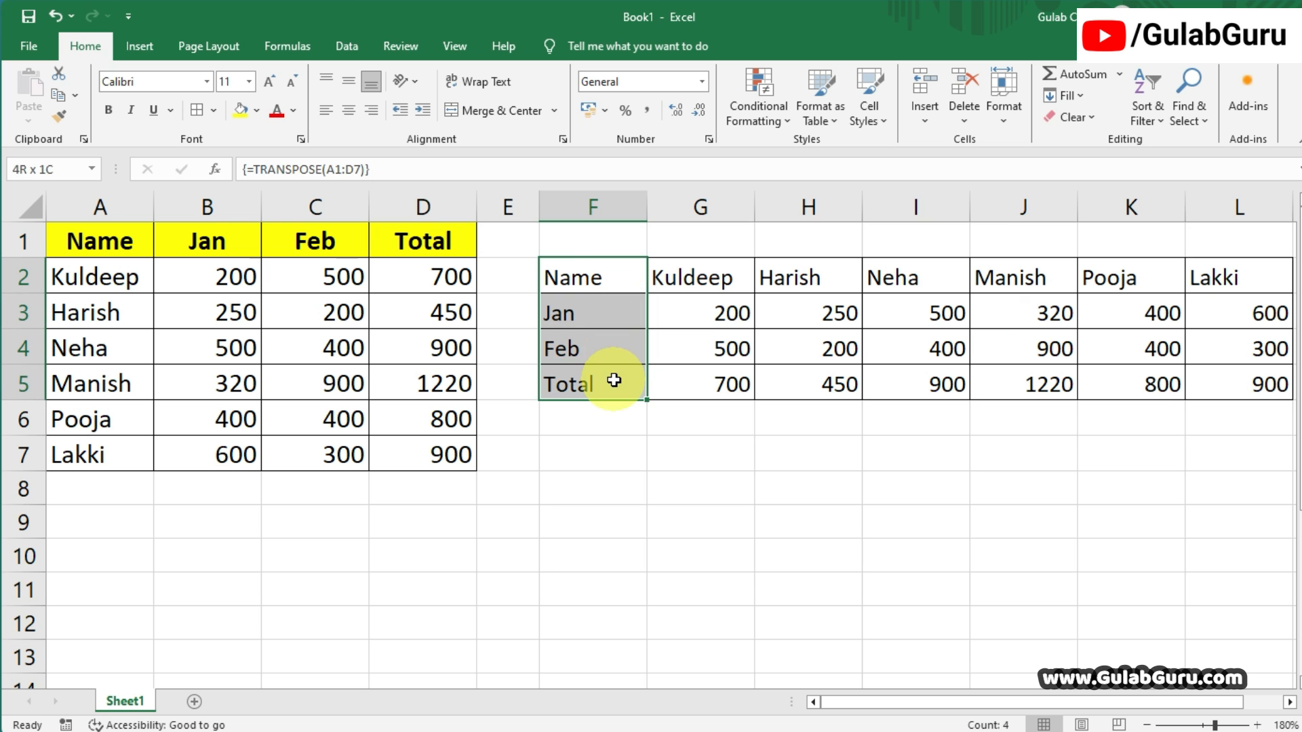
{"action": "left_click", "coordinate": [242, 110]}
{"action": "left_click", "coordinate": [688, 444]}
{"action": "left_click", "coordinate": [761, 476]}
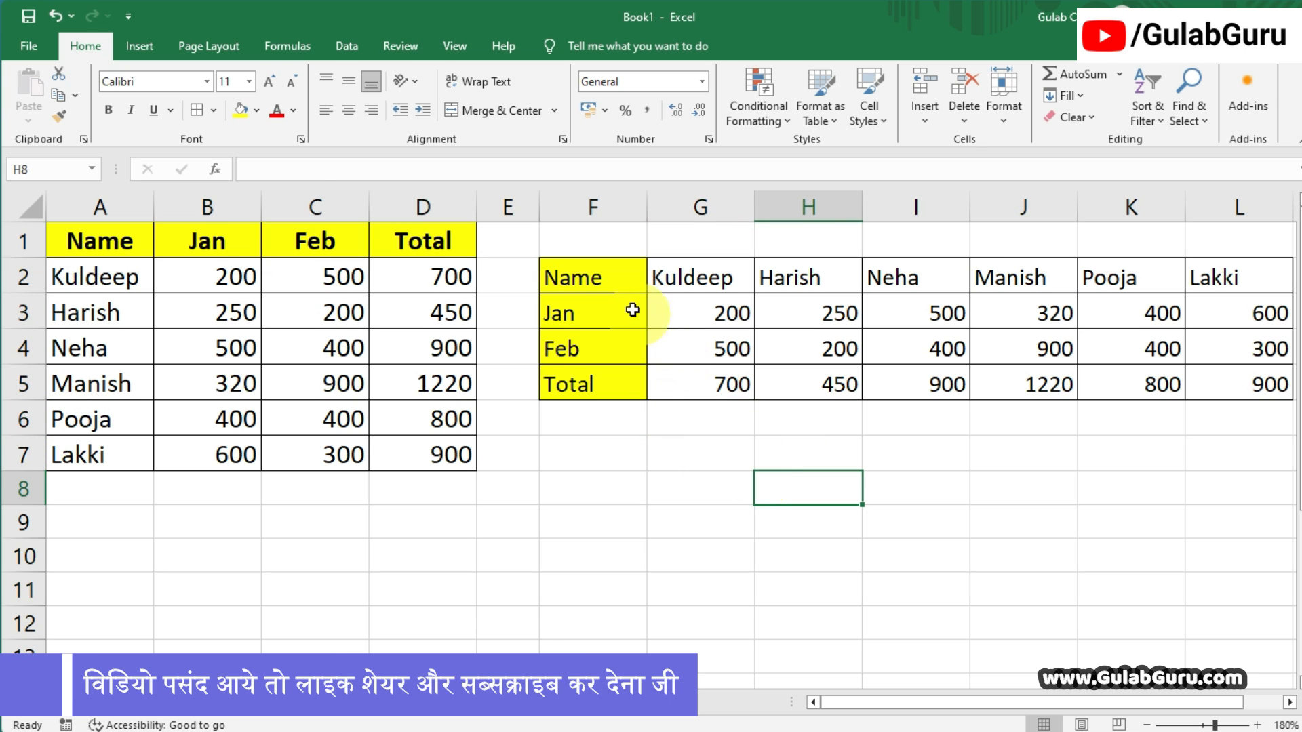
{"action": "left_click_drag", "start_coordinate": [594, 283], "coordinate": [596, 380]}
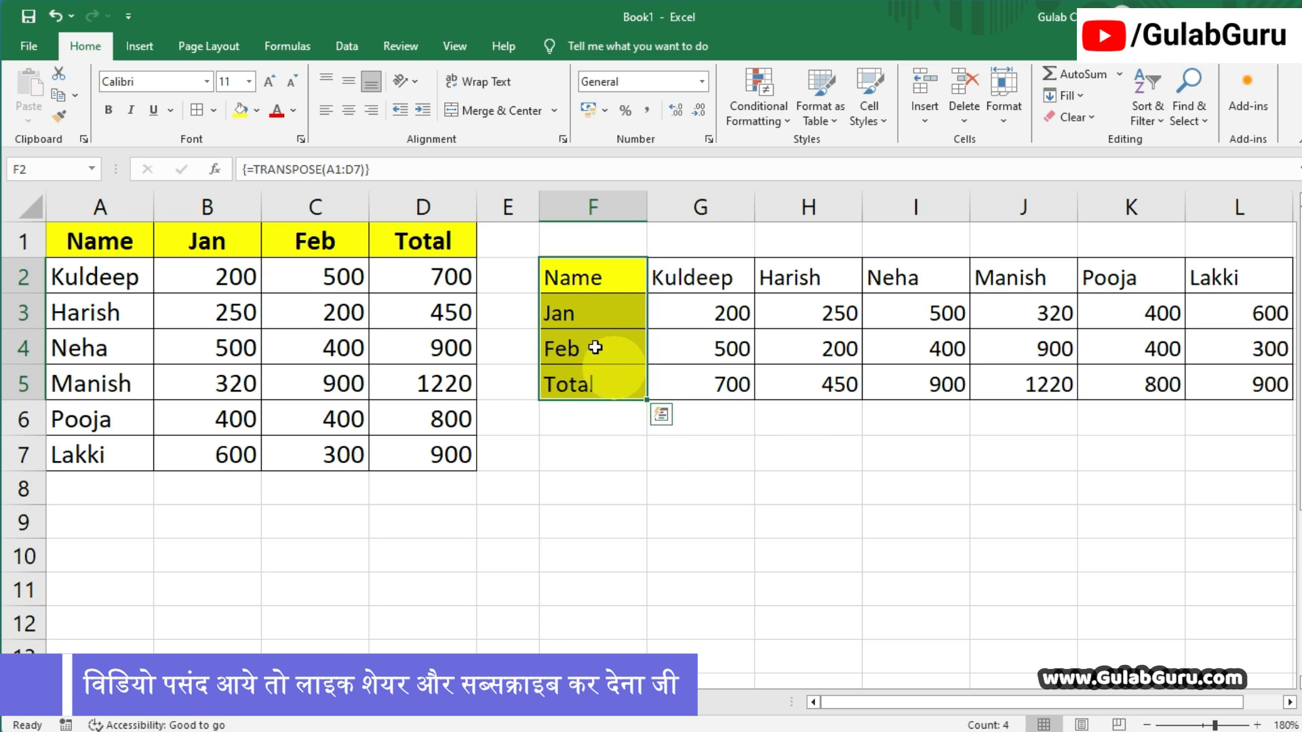
{"action": "left_click", "coordinate": [108, 109]}
{"action": "left_click", "coordinate": [684, 444]}
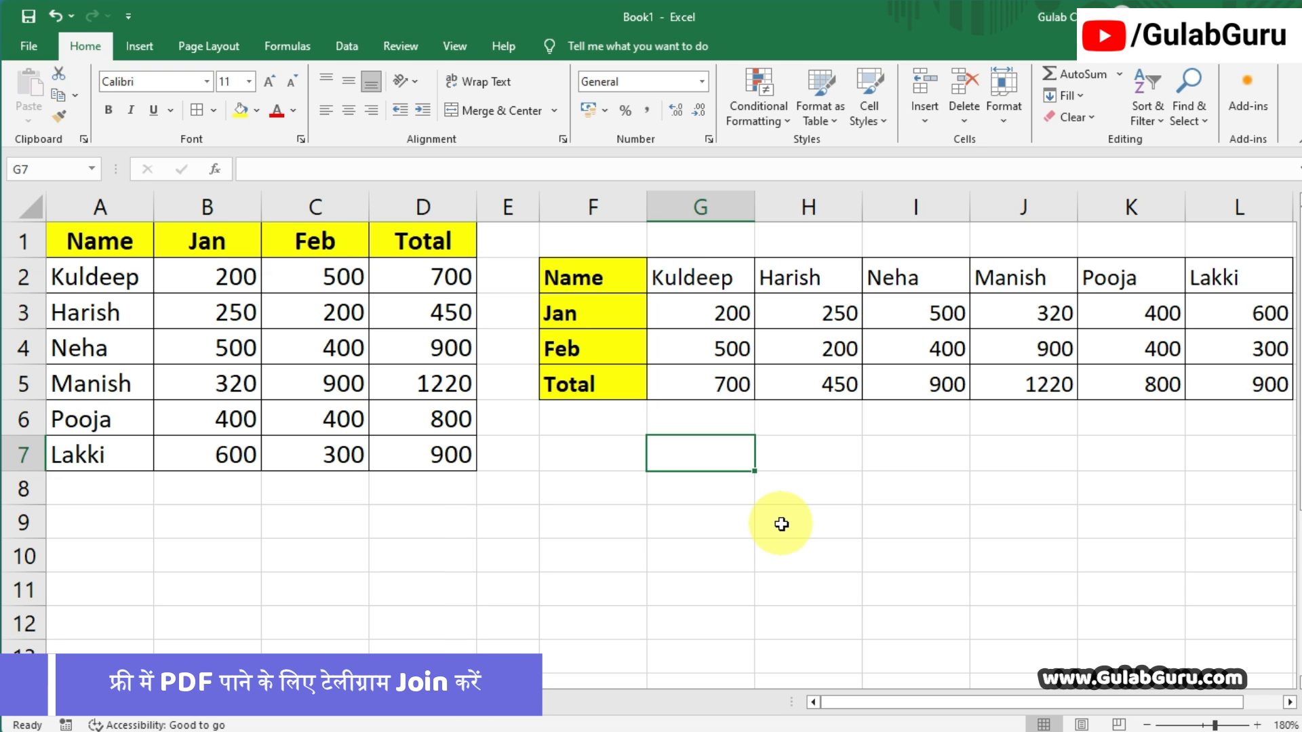
Review the formatted transposed table in F2:L5.
{"action": "key", "text": "Down"}
{"action": "key", "text": "Down"}
{"action": "key", "text": "Down"}
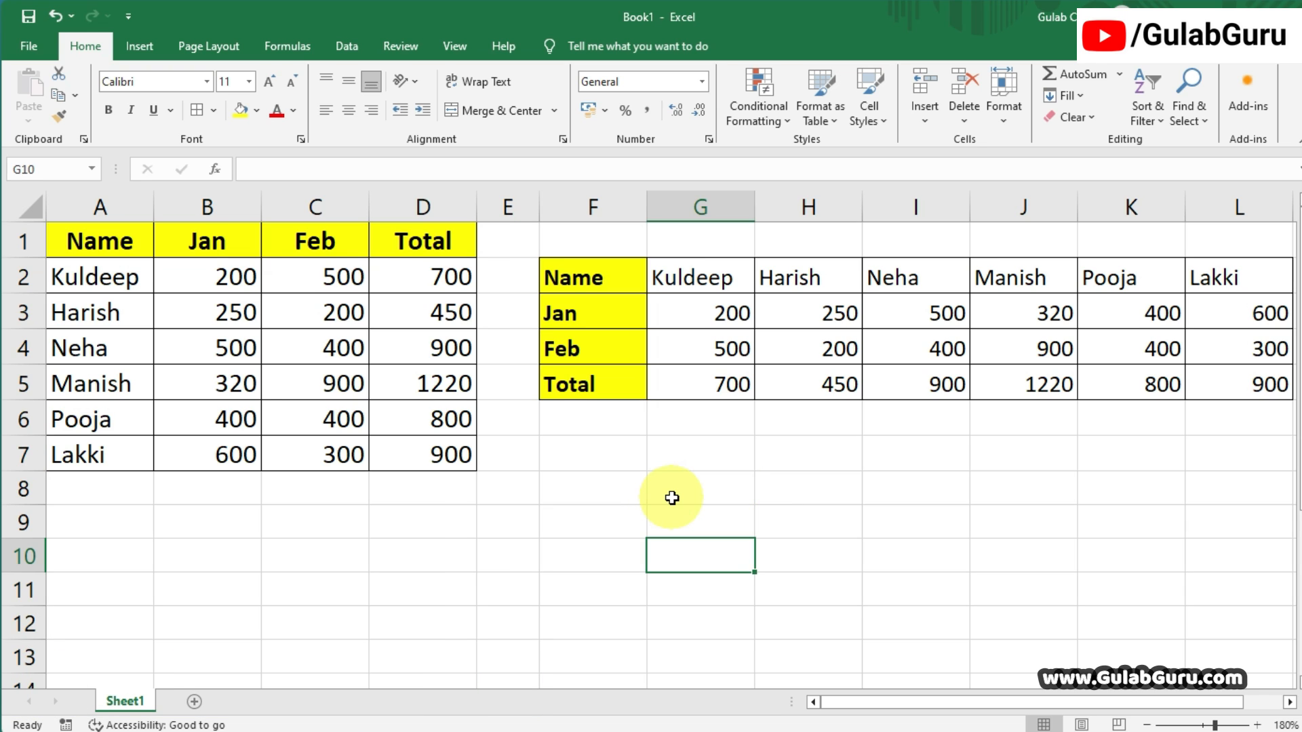
{"action": "left_click_drag", "start_coordinate": [590, 278], "coordinate": [1235, 369]}
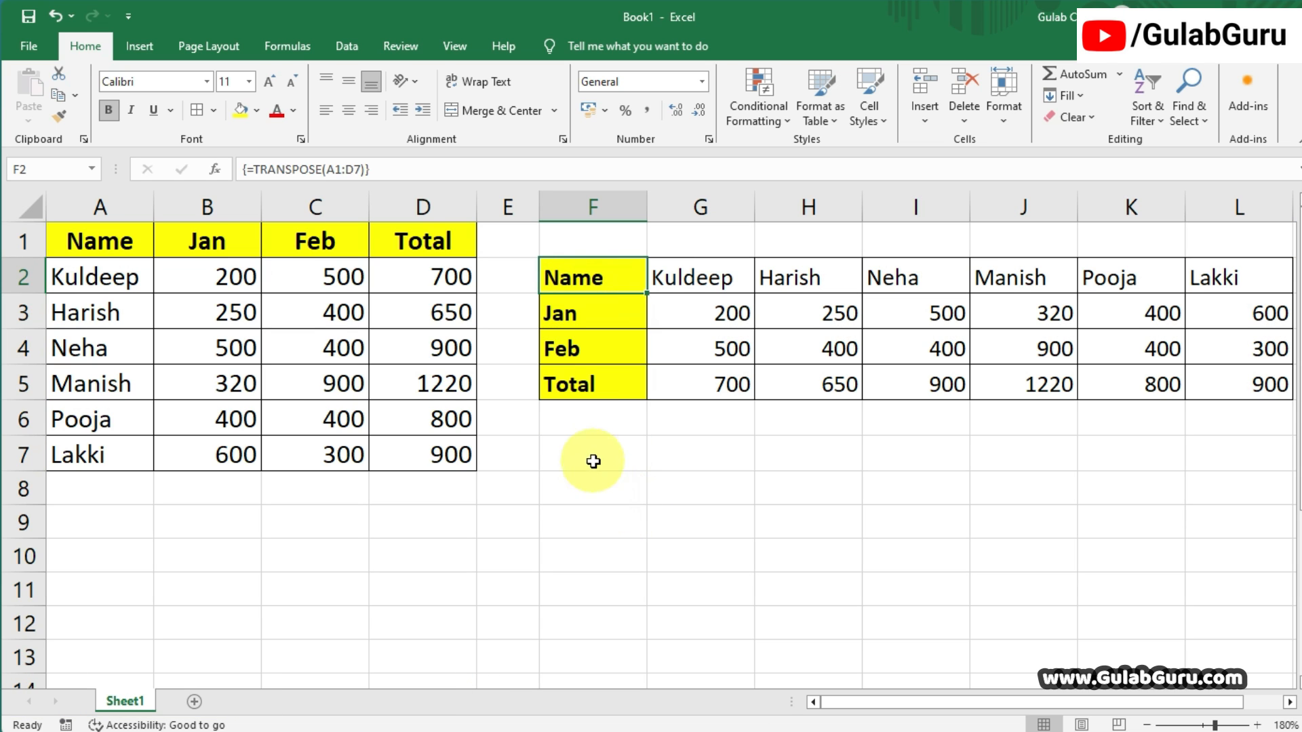
Enter =TRANSPOSE(F2:L5) as an array formula in F7:I13 and compare the resulting table with its horizontal source.
{"action": "left_click_drag", "start_coordinate": [574, 271], "coordinate": [583, 384]}
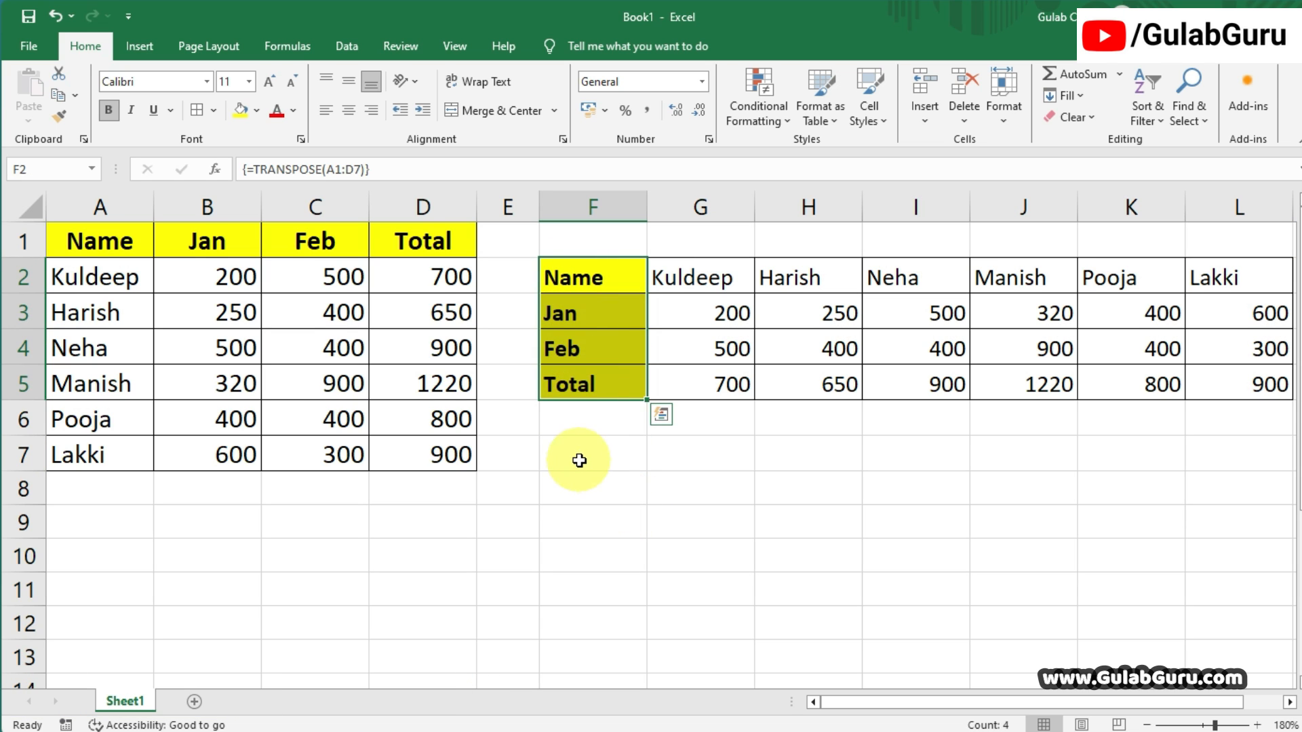
{"action": "left_click_drag", "start_coordinate": [584, 456], "coordinate": [892, 457]}
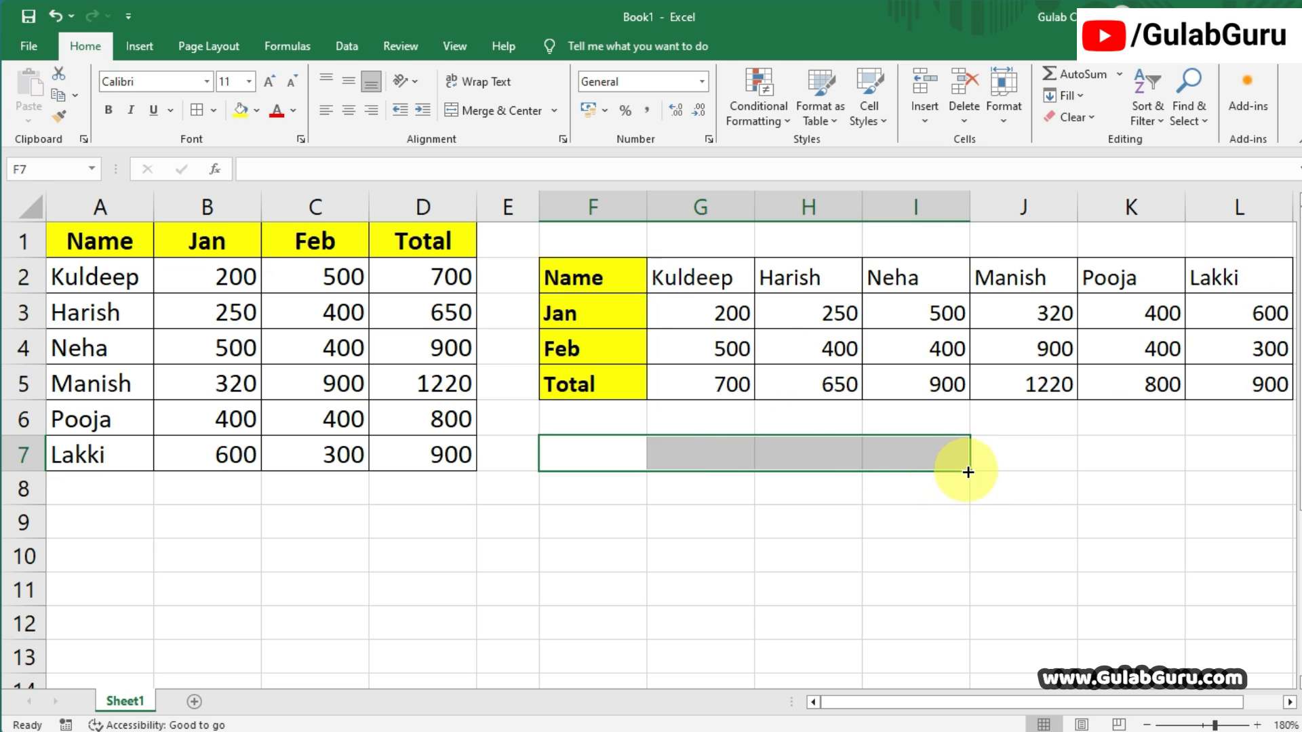
{"action": "left_click_drag", "start_coordinate": [970, 471], "coordinate": [962, 665]}
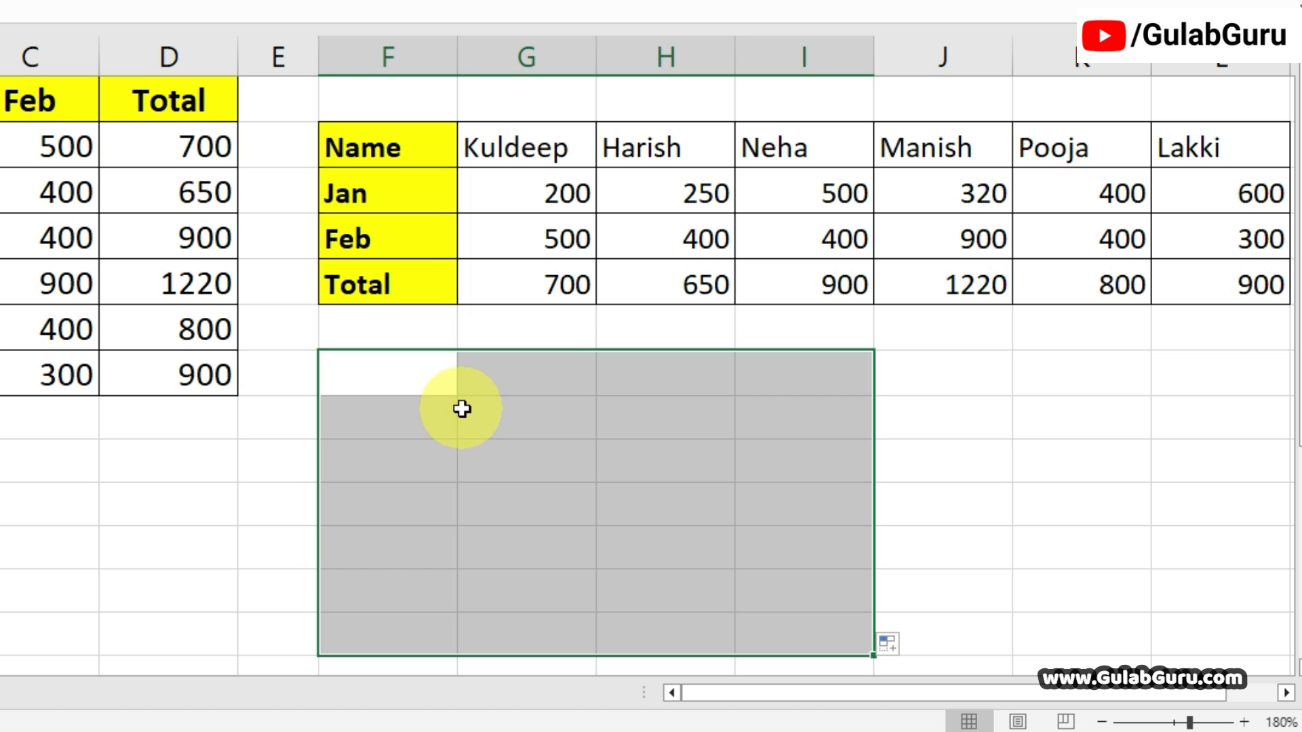
{"action": "type", "text": "="}
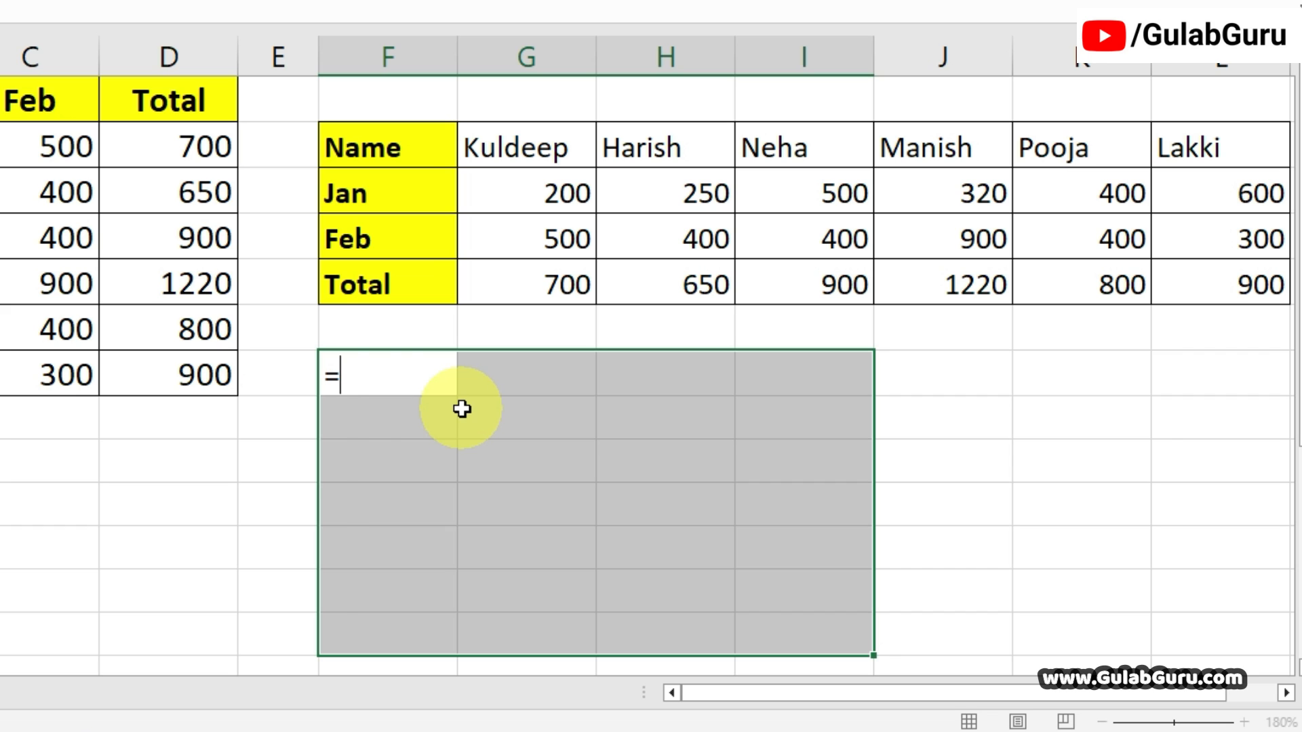
{"action": "type", "text": "TRA"}
{"action": "key", "text": "Tab"}
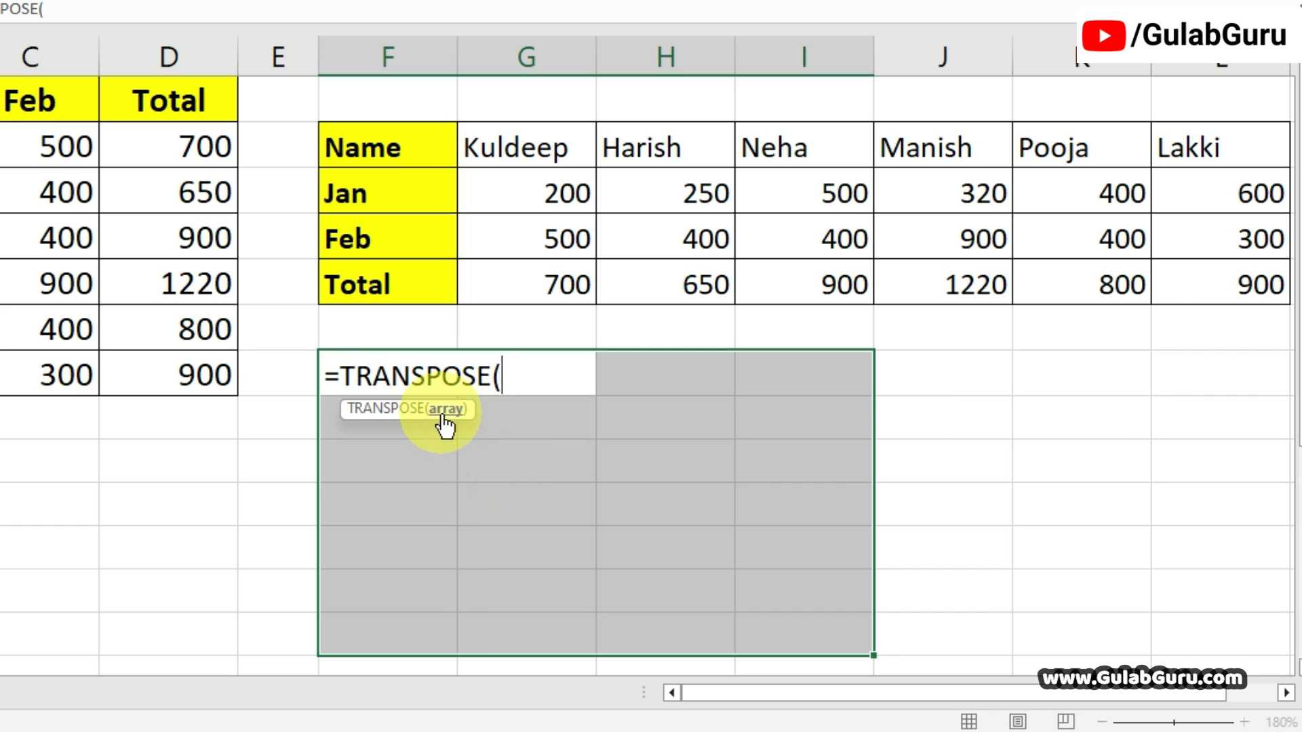
{"action": "left_click_drag", "start_coordinate": [386, 160], "coordinate": [1187, 290]}
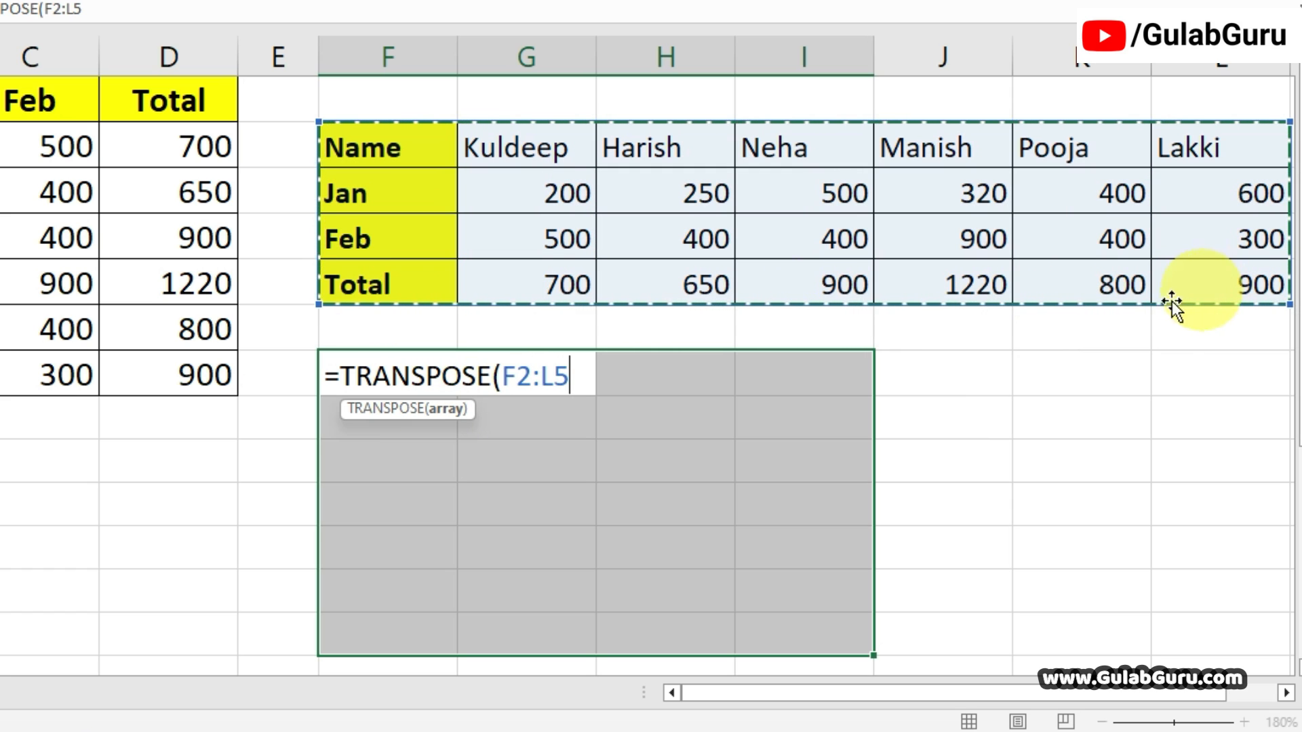
{"action": "type", "text": ")"}
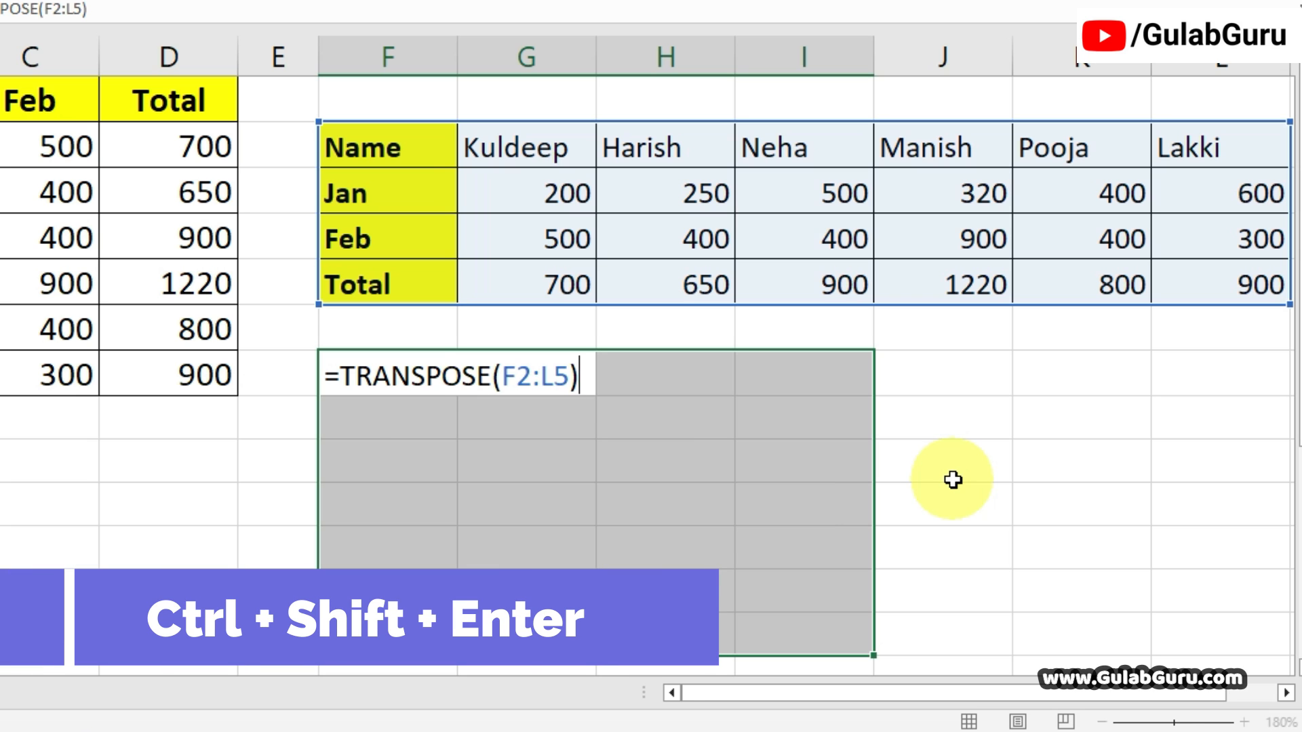
{"action": "key", "text": "ctrl+shift+Return"}
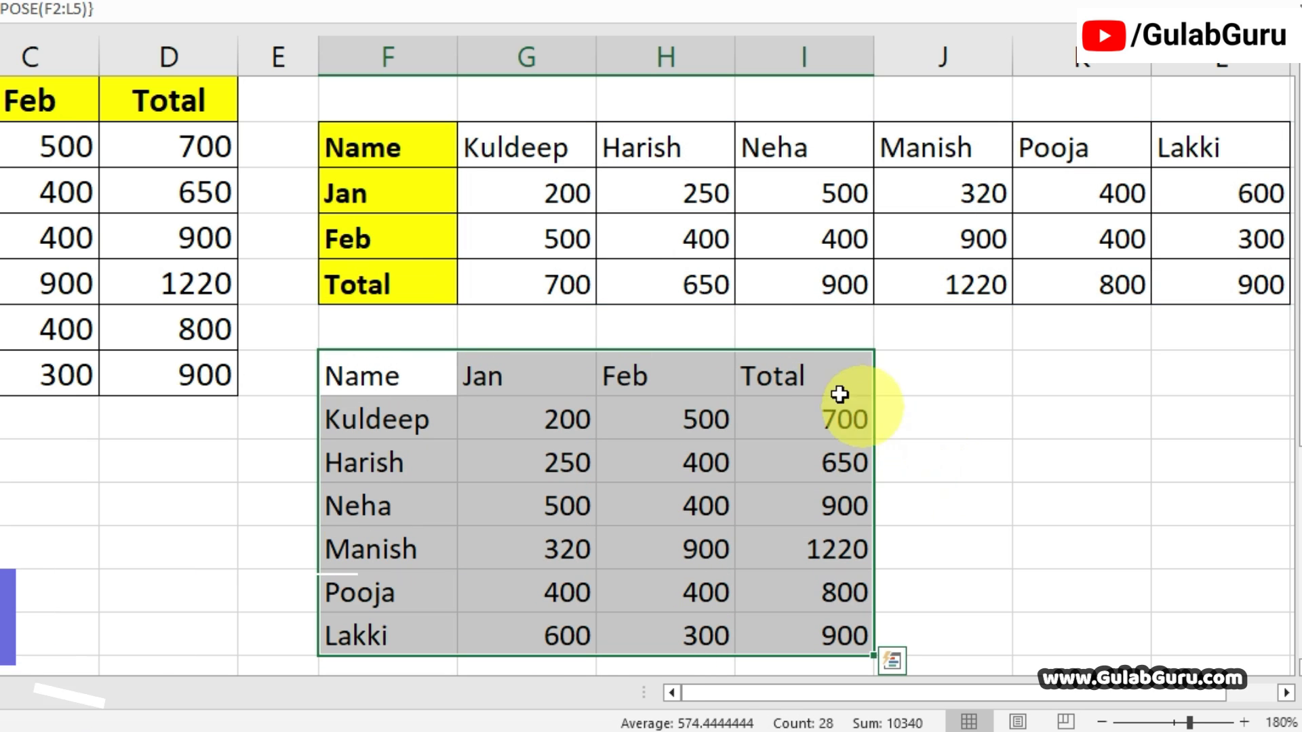
{"action": "left_click_drag", "start_coordinate": [386, 151], "coordinate": [1153, 302]}
{"action": "left_click_drag", "start_coordinate": [393, 388], "coordinate": [856, 646]}
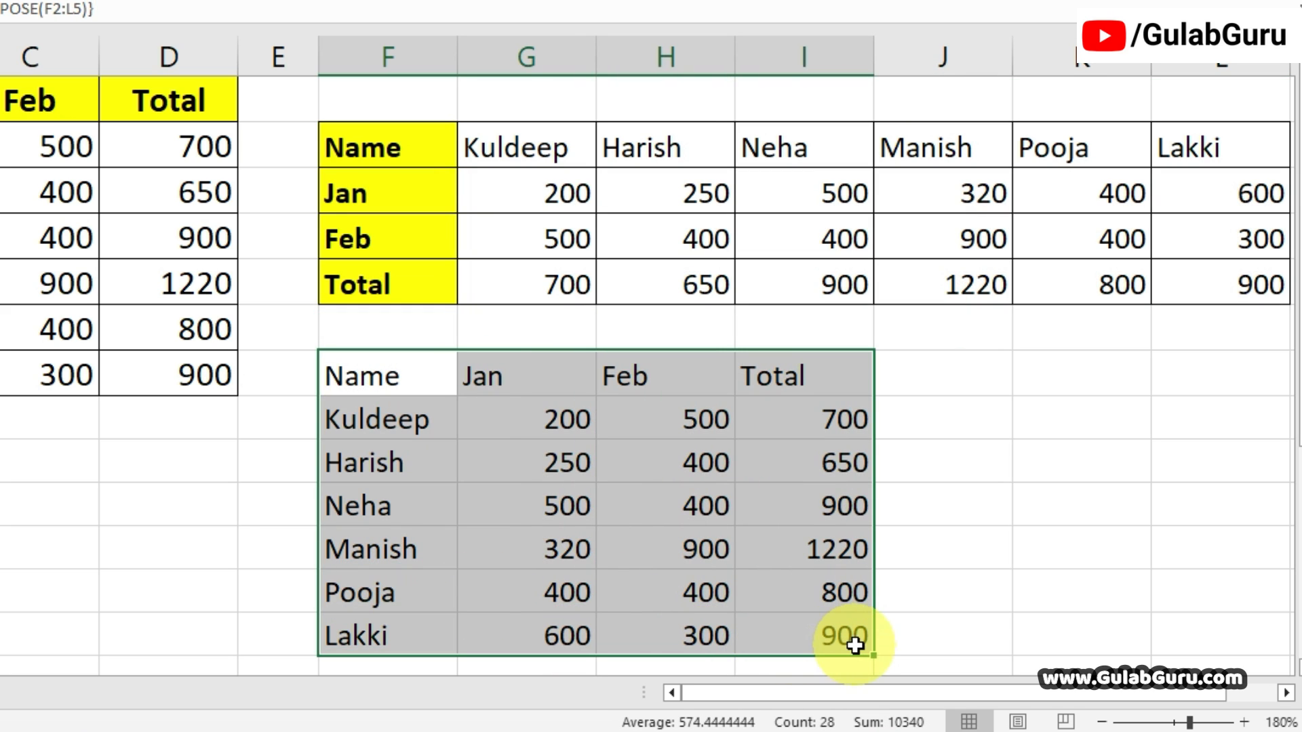
Copy the yellow, bold, bordered format of heading cell F4 to the heading row F7:I7 of the second transposed table with Format Painter.
{"action": "left_click", "coordinate": [574, 497]}
{"action": "left_click", "coordinate": [423, 234]}
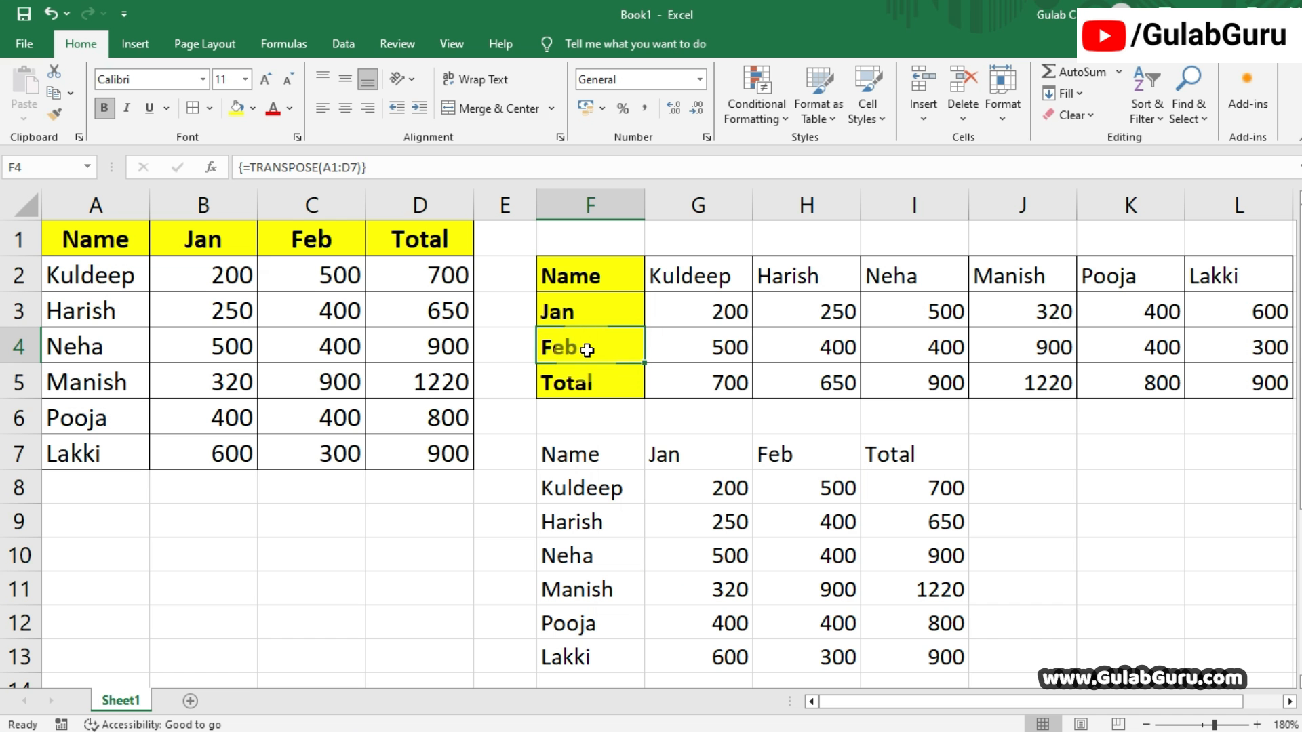
{"action": "left_click", "coordinate": [56, 115]}
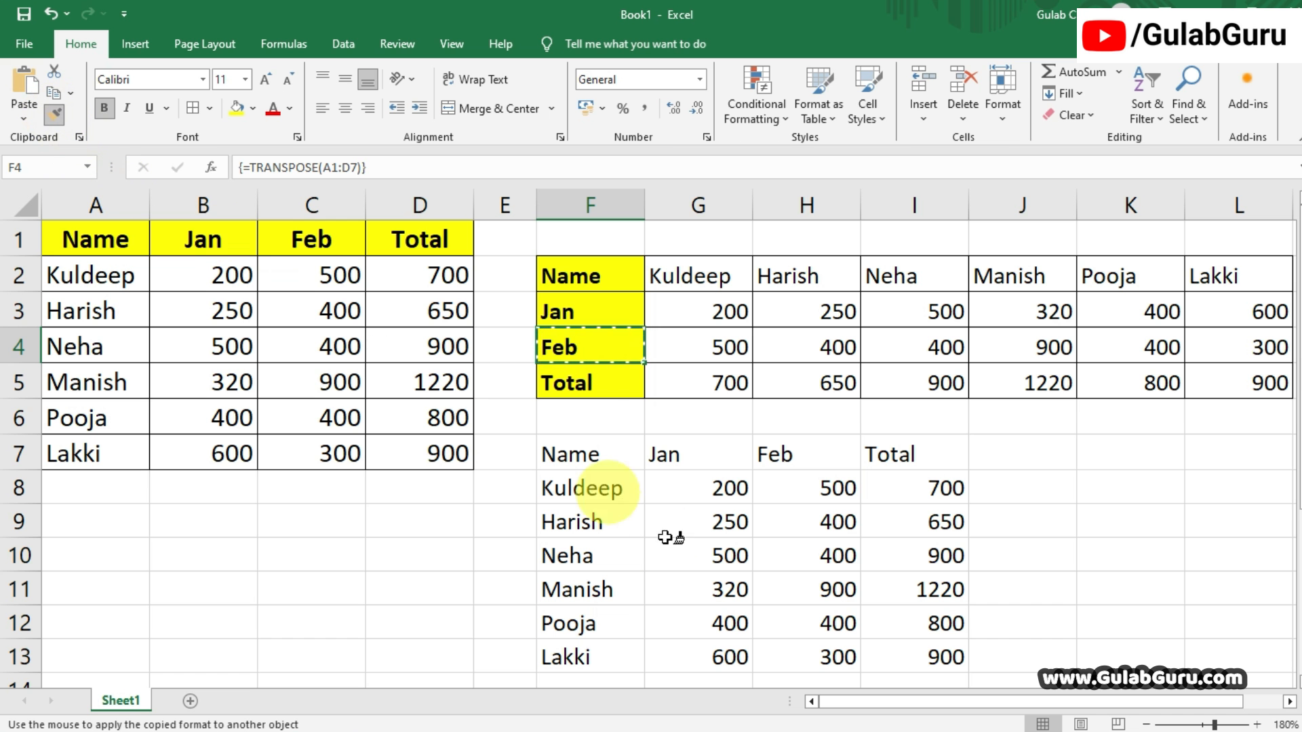
{"action": "left_click", "coordinate": [558, 456]}
{"action": "left_click_drag", "start_coordinate": [558, 455], "coordinate": [930, 459]}
{"action": "left_click", "coordinate": [1022, 588]}
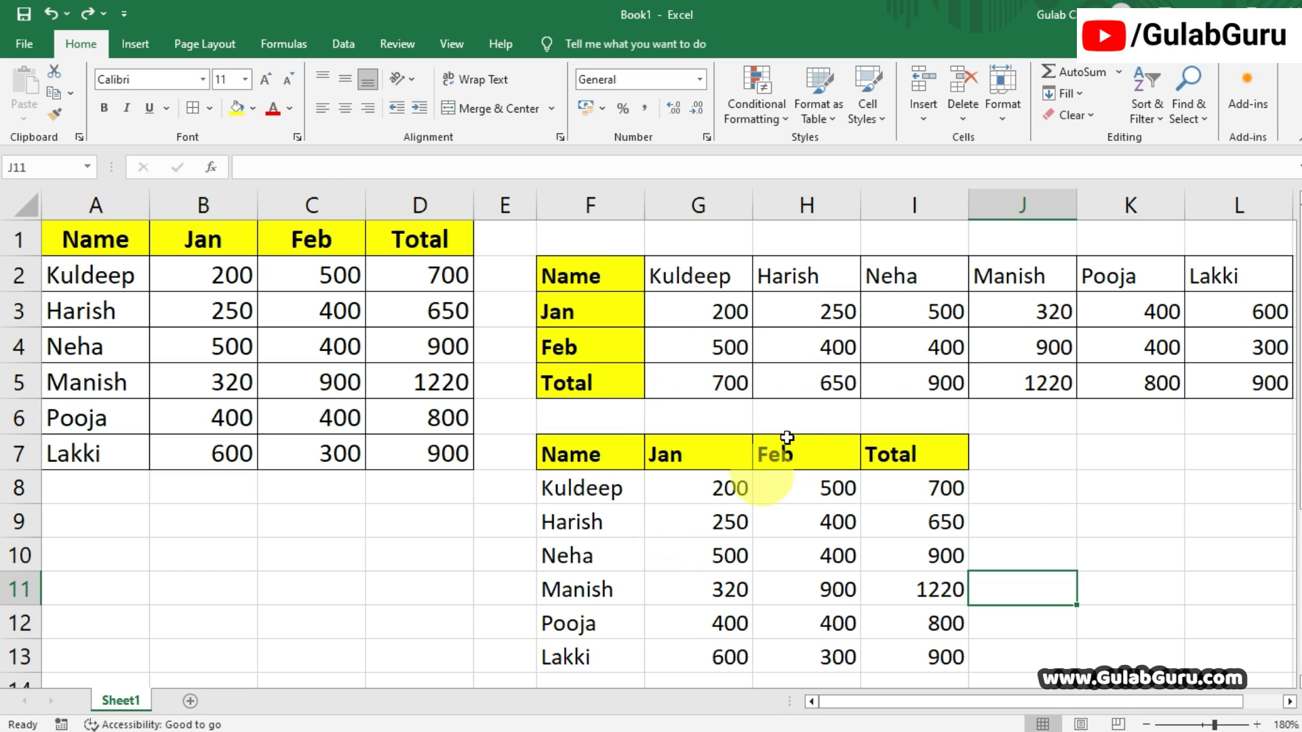
Copy the bordered format of data cell H4 to the data cells F8:I13 of the second transposed table with Format Painter.
{"action": "left_click", "coordinate": [794, 359]}
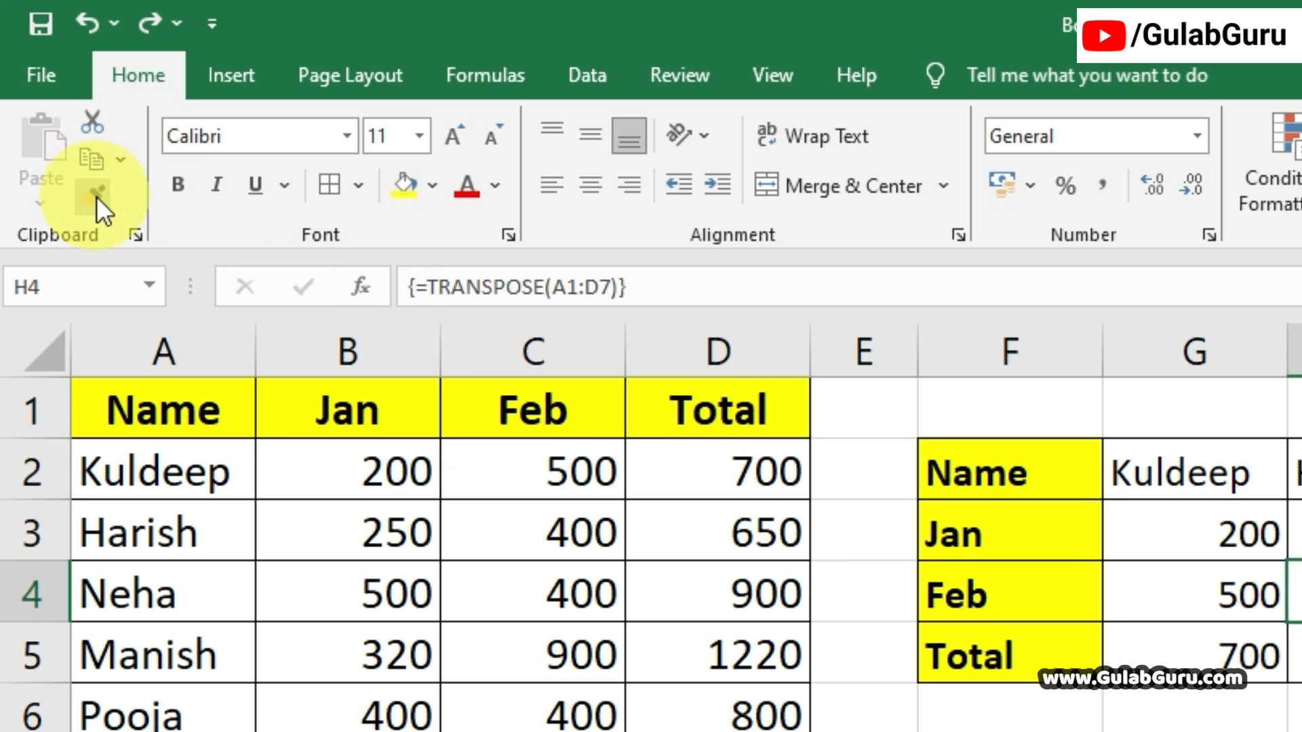
{"action": "left_click", "coordinate": [96, 197]}
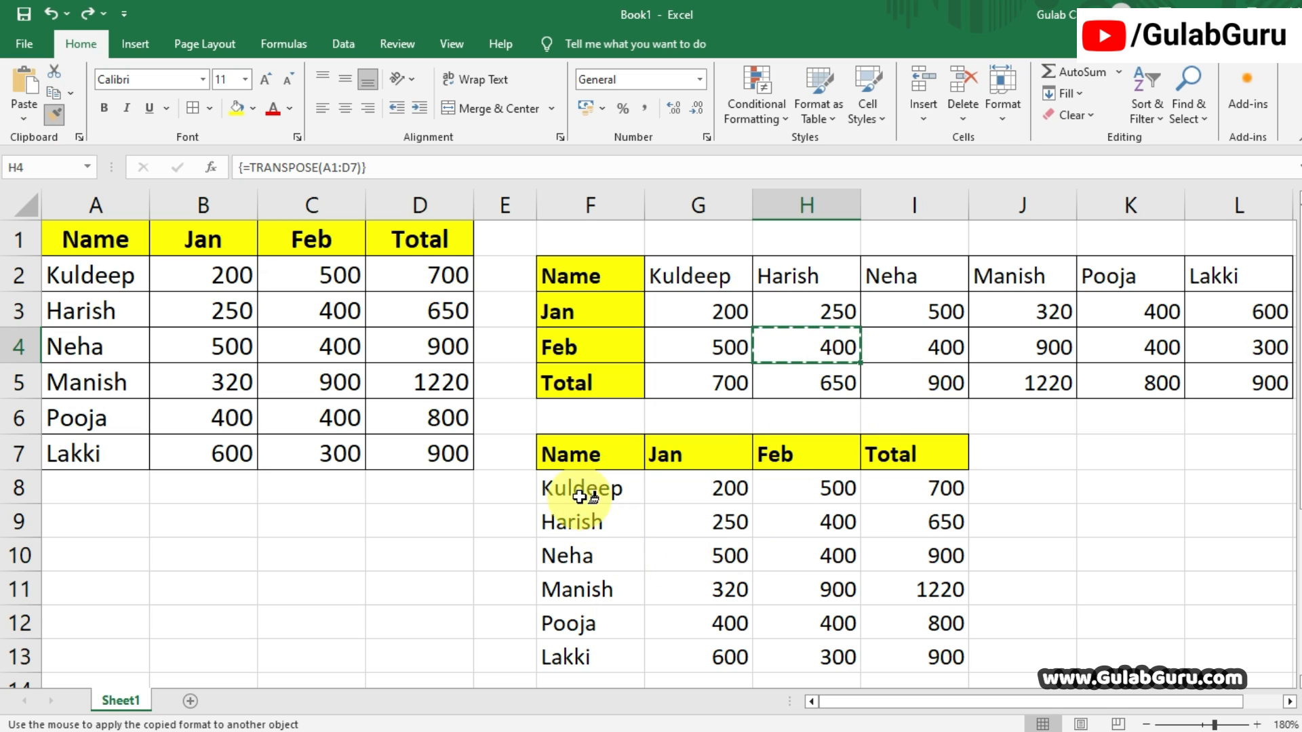
{"action": "mouse_move", "coordinate": [596, 494]}
{"action": "left_mouse_down"}
{"action": "mouse_move", "coordinate": [686, 610]}
{"action": "mouse_move", "coordinate": [909, 664]}
{"action": "left_mouse_up"}
{"action": "left_click", "coordinate": [1104, 544]}
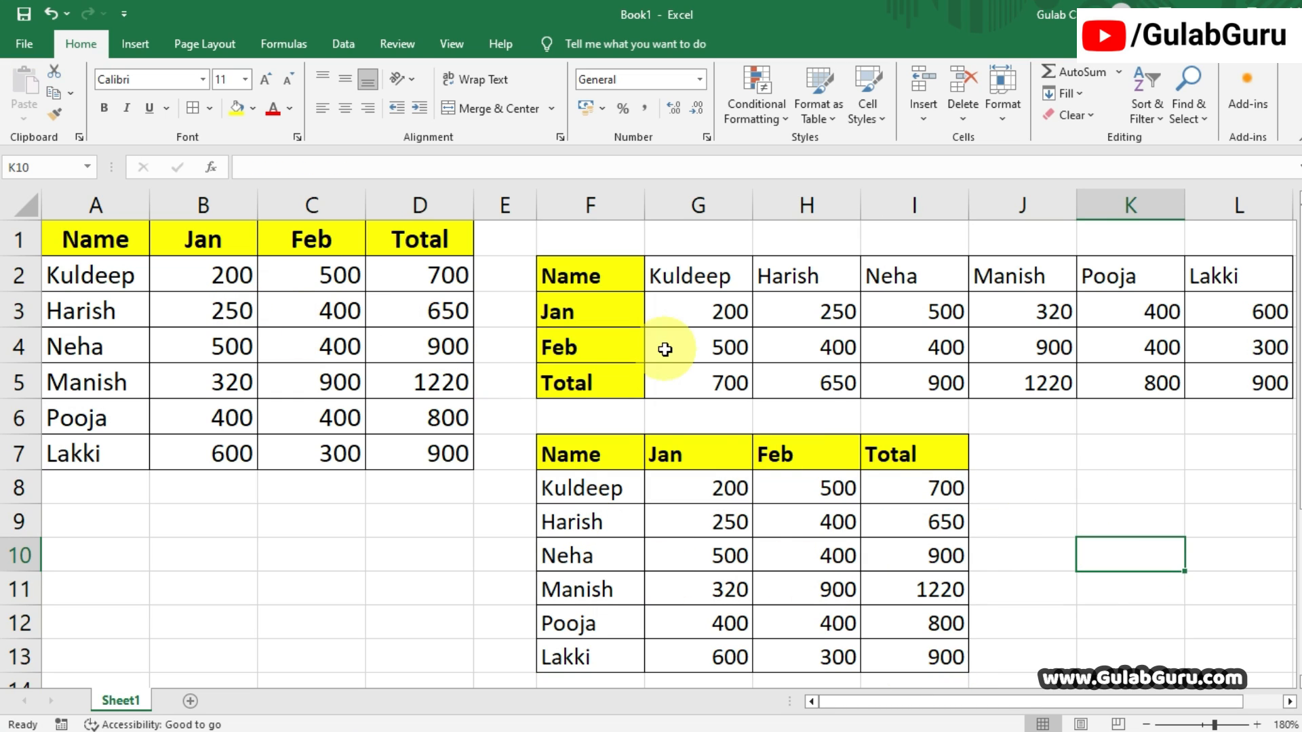
Copy the heading row A1:D1 of the original table.
{"action": "left_click", "coordinate": [420, 521]}
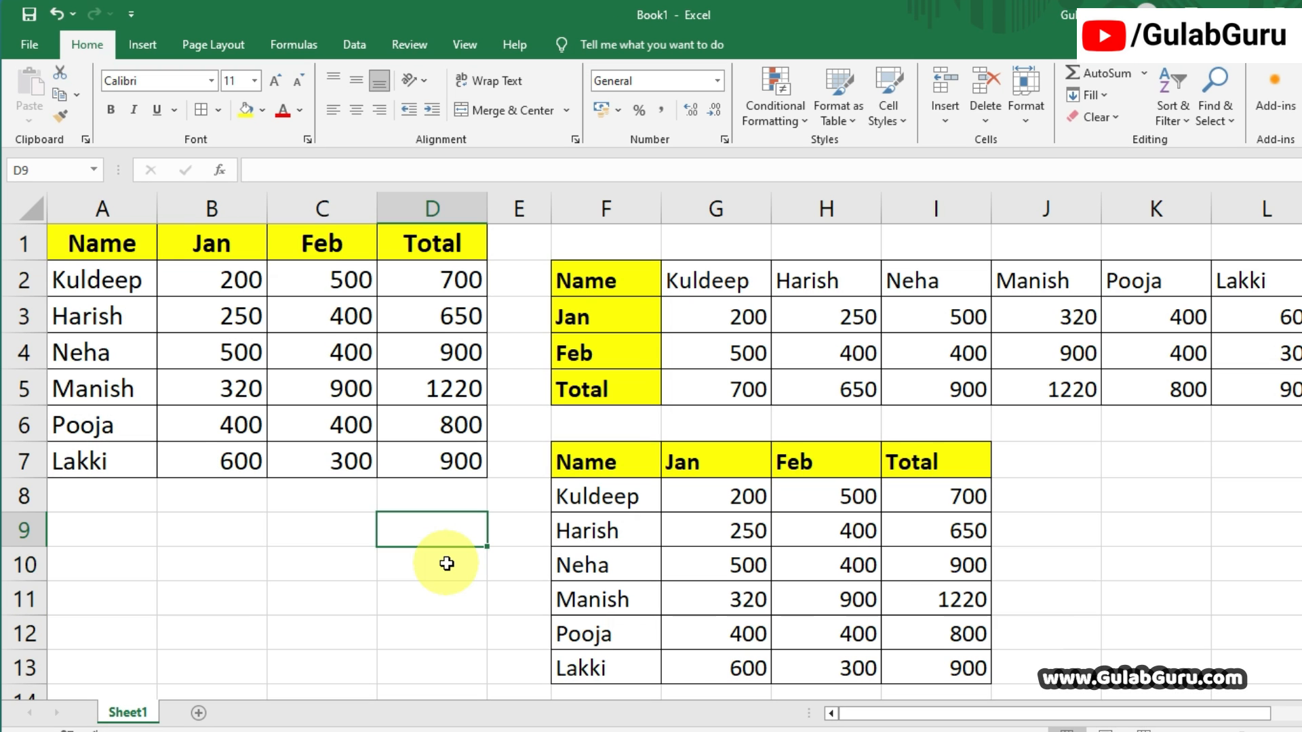
{"action": "left_click_drag", "start_coordinate": [101, 243], "coordinate": [419, 447]}
{"action": "left_click", "coordinate": [434, 538]}
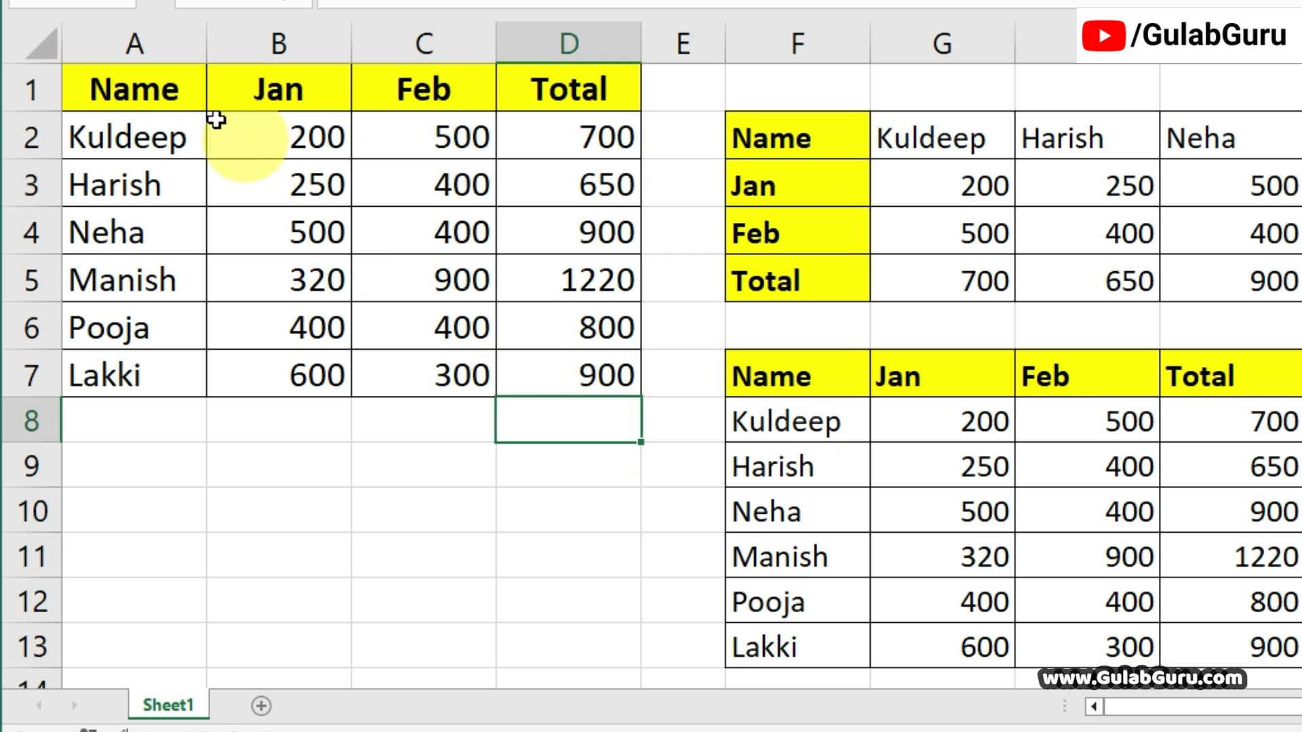
{"action": "left_click_drag", "start_coordinate": [134, 86], "coordinate": [567, 95]}
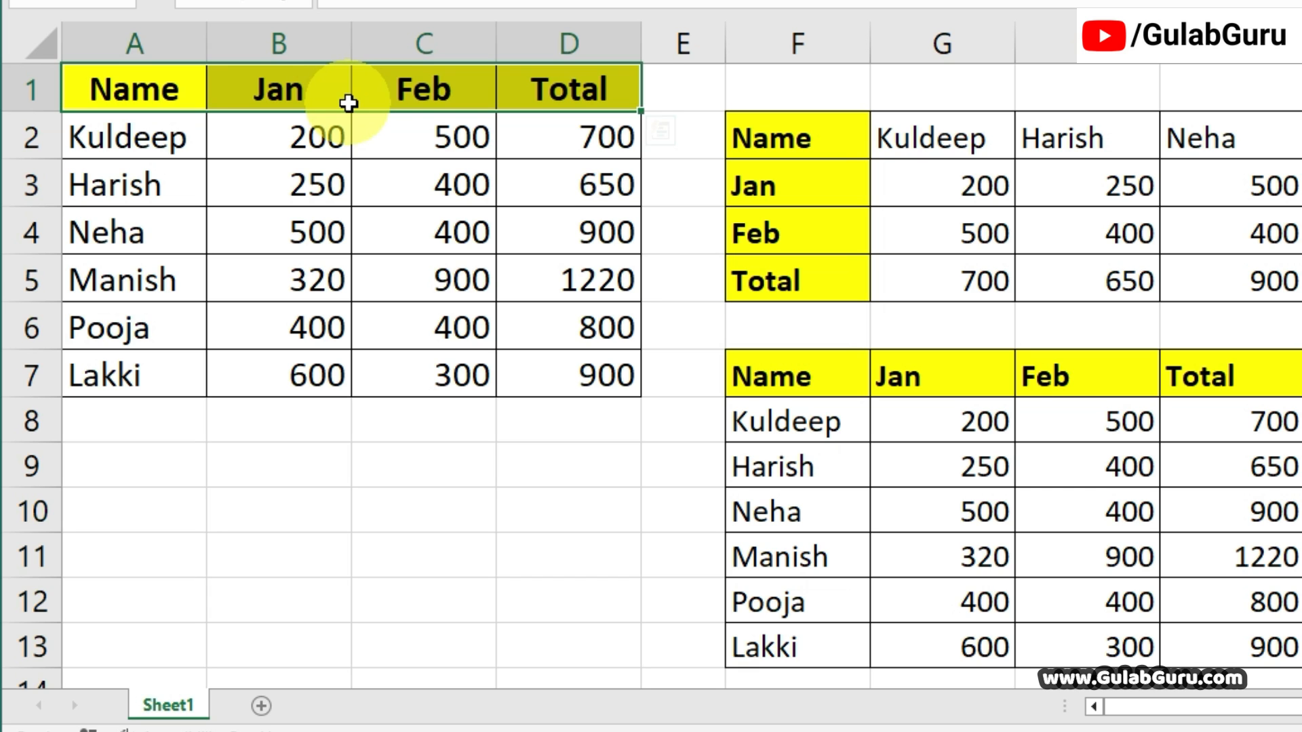
{"action": "right_click", "coordinate": [380, 84]}
{"action": "left_click", "coordinate": [444, 175]}
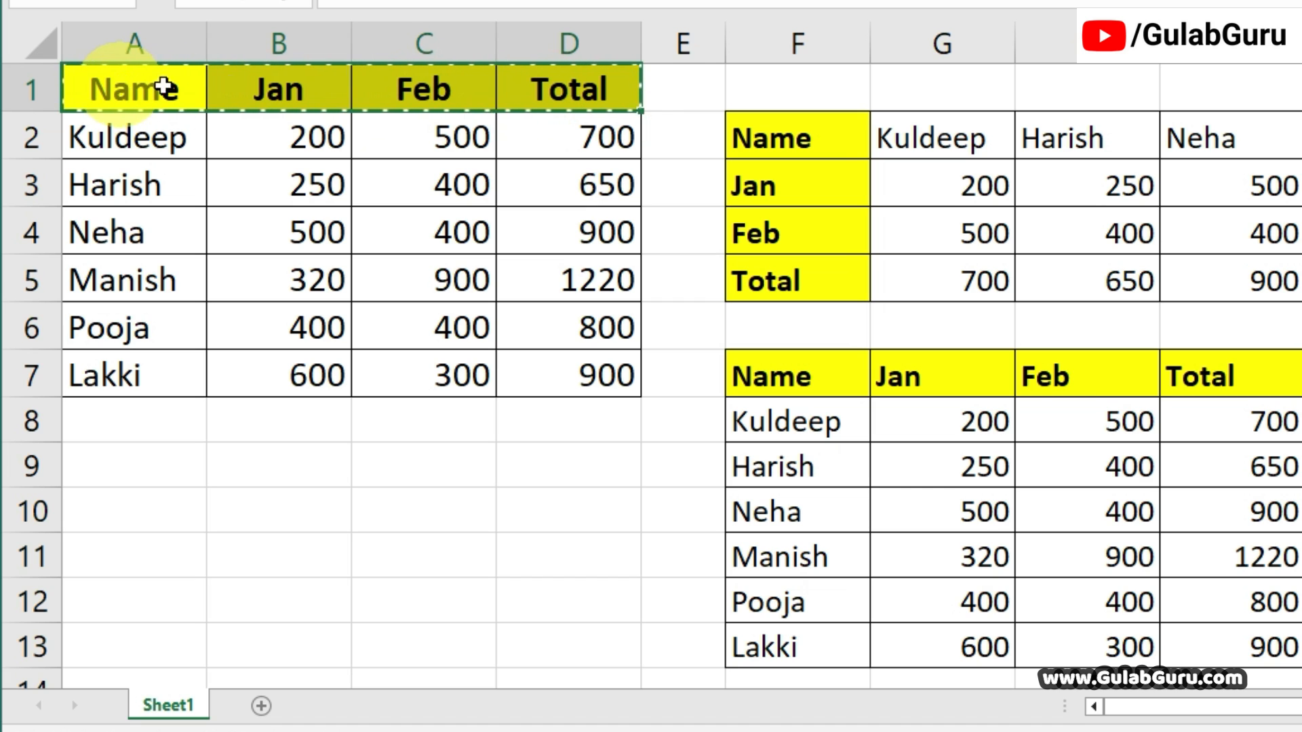
{"action": "right_click", "coordinate": [423, 92]}
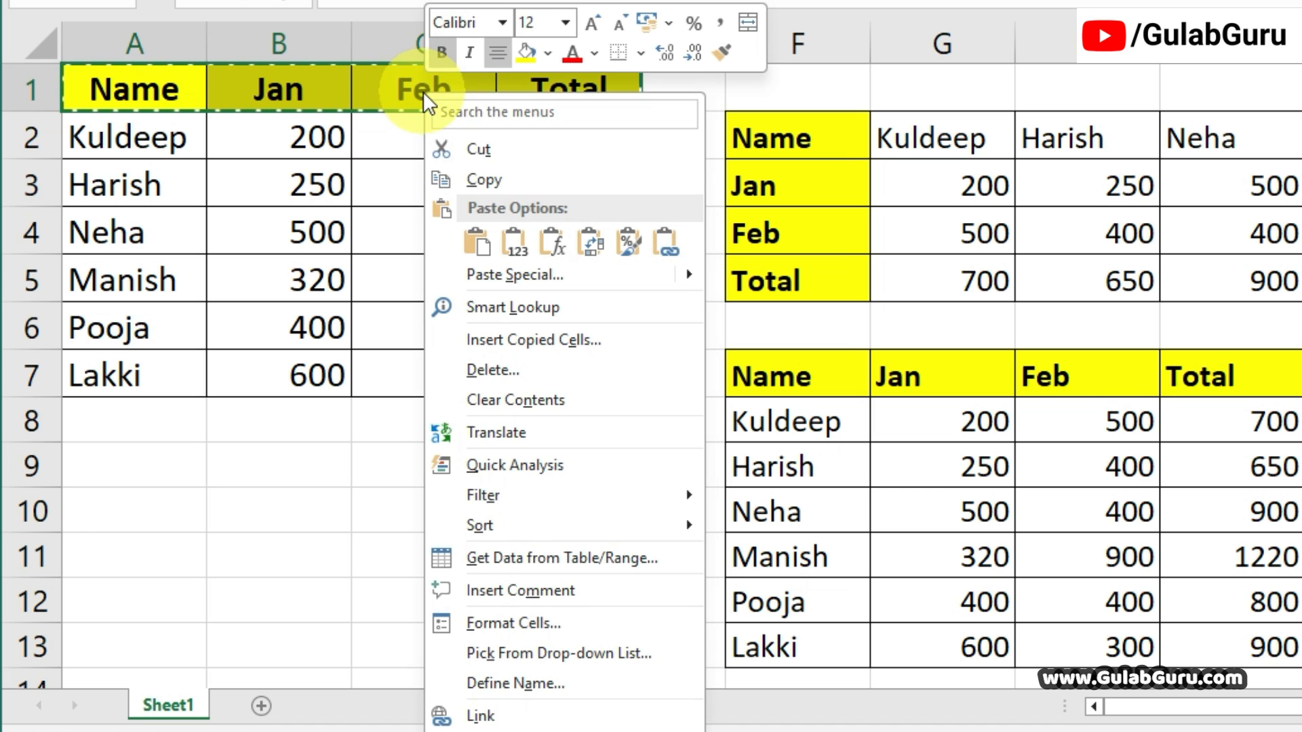
{"action": "left_click", "coordinate": [490, 177]}
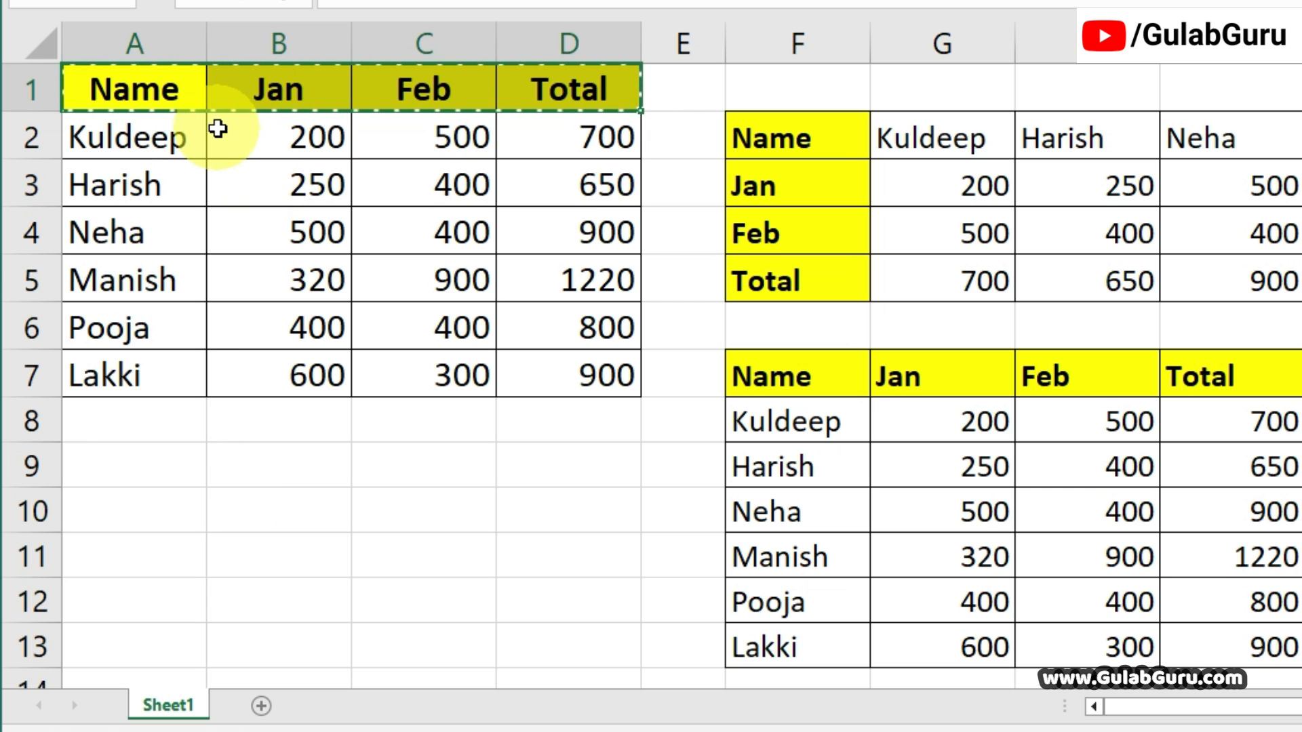
Paste the copied headings vertically into A9:A12 using Paste Special with the All and Transpose options.
{"action": "left_click_drag", "start_coordinate": [136, 460], "coordinate": [146, 596]}
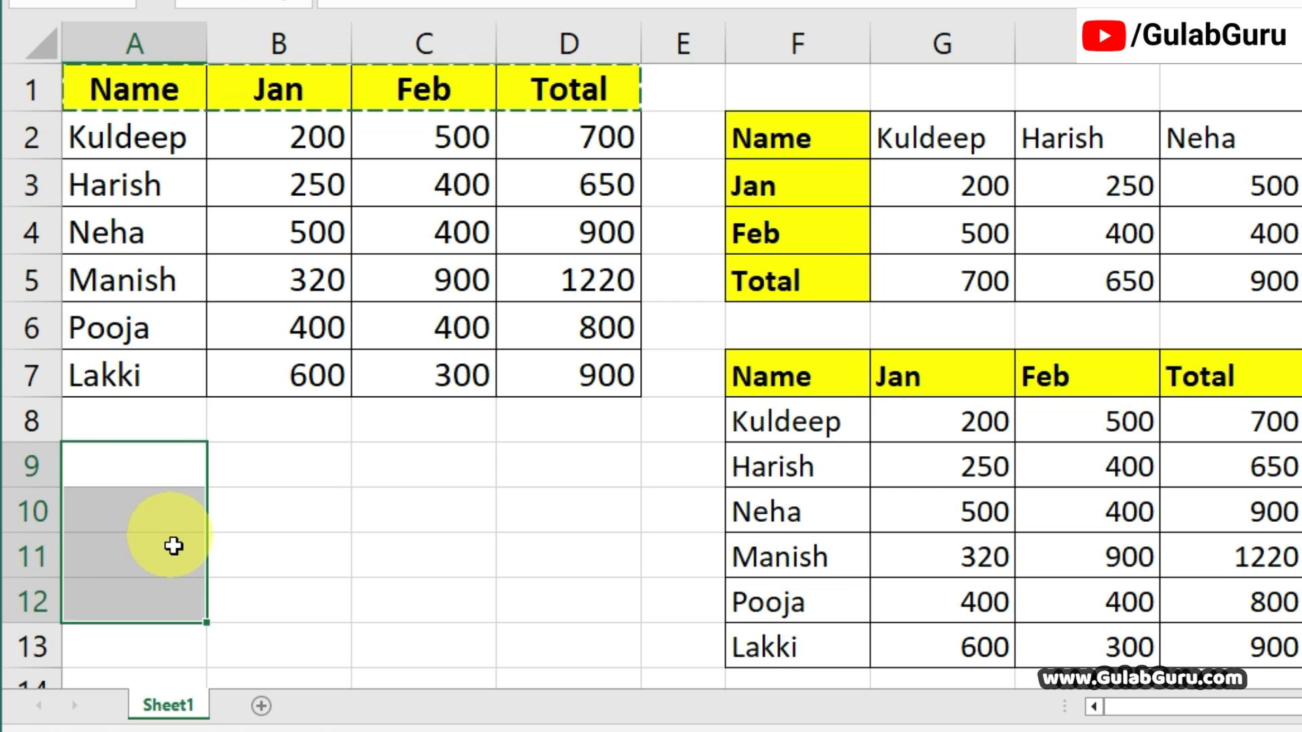
{"action": "right_click", "coordinate": [125, 470]}
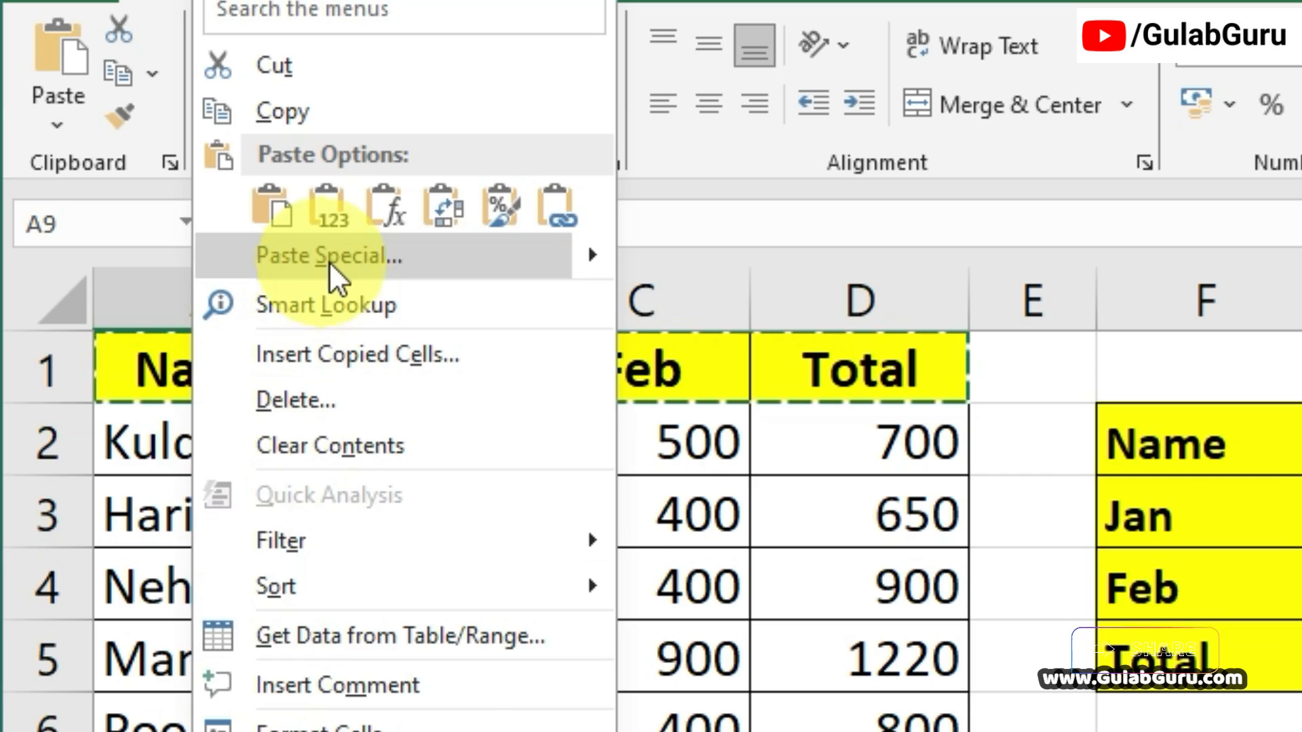
{"action": "left_click", "coordinate": [193, 12]}
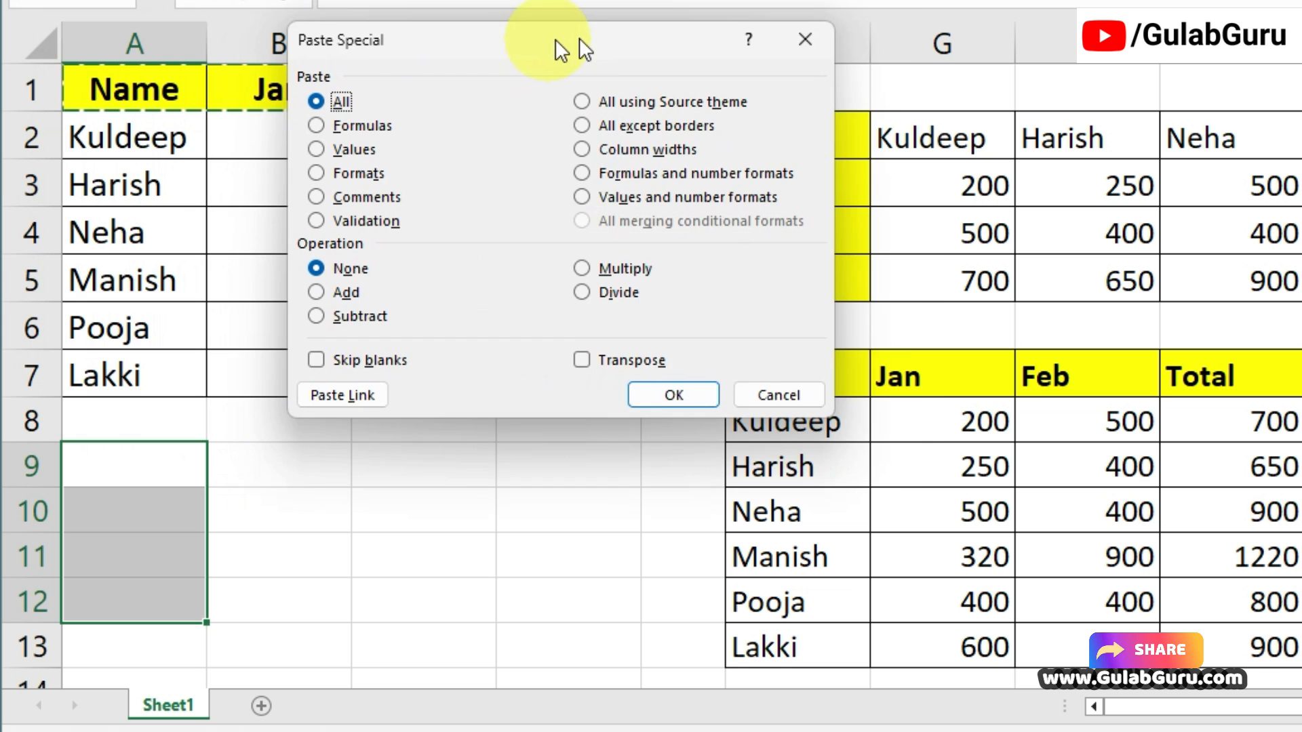
{"action": "left_click_drag", "start_coordinate": [581, 43], "coordinate": [636, 44]}
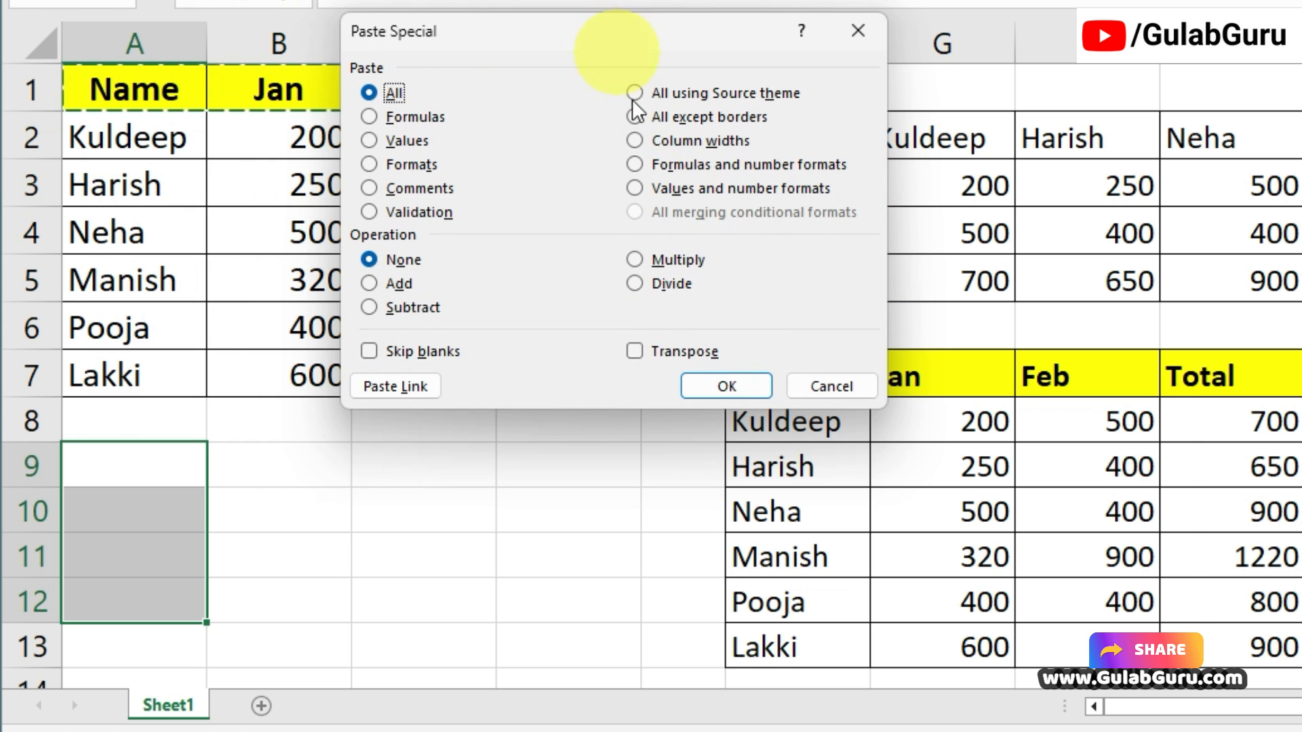
{"action": "left_click", "coordinate": [635, 350]}
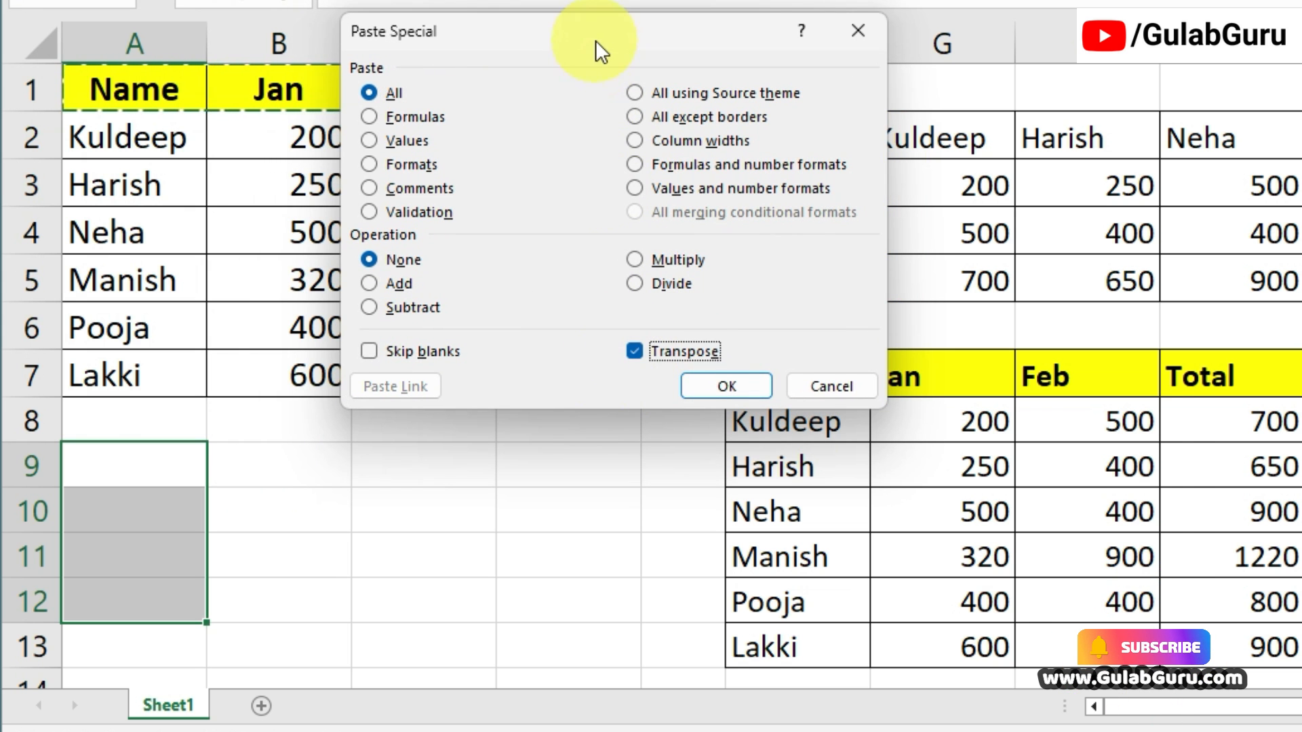
{"action": "left_click_drag", "start_coordinate": [596, 50], "coordinate": [514, 105]}
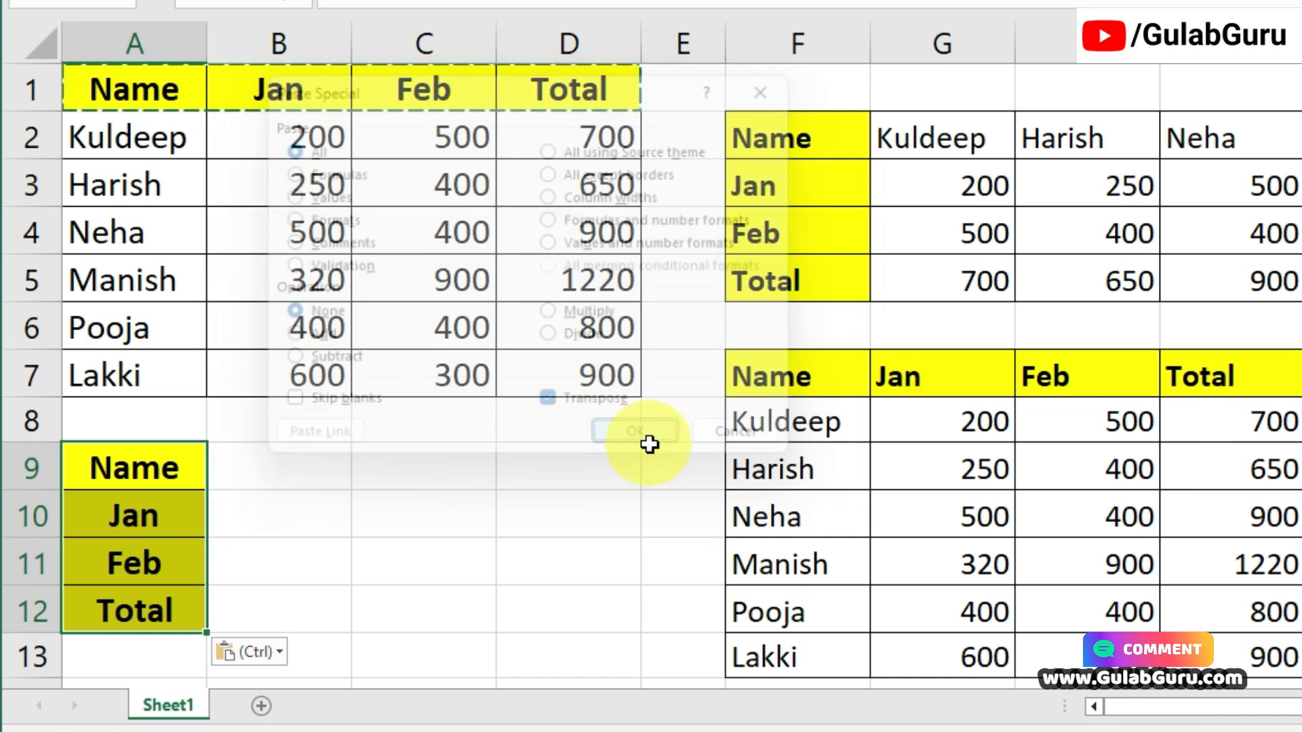
{"action": "left_click", "coordinate": [648, 443]}
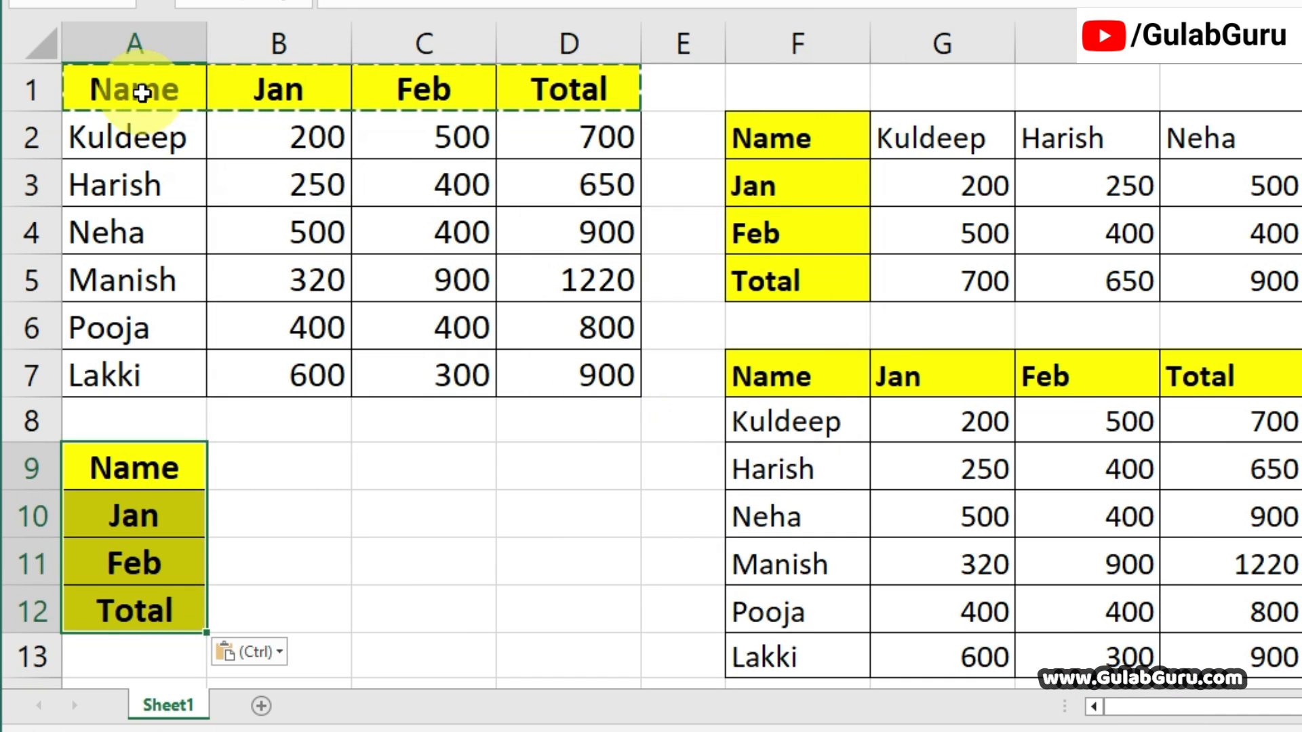
Compare the heading row A1:D1 with its transposed copy in A9:A12, and review the original table A1:D7.
{"action": "left_click", "coordinate": [236, 97]}
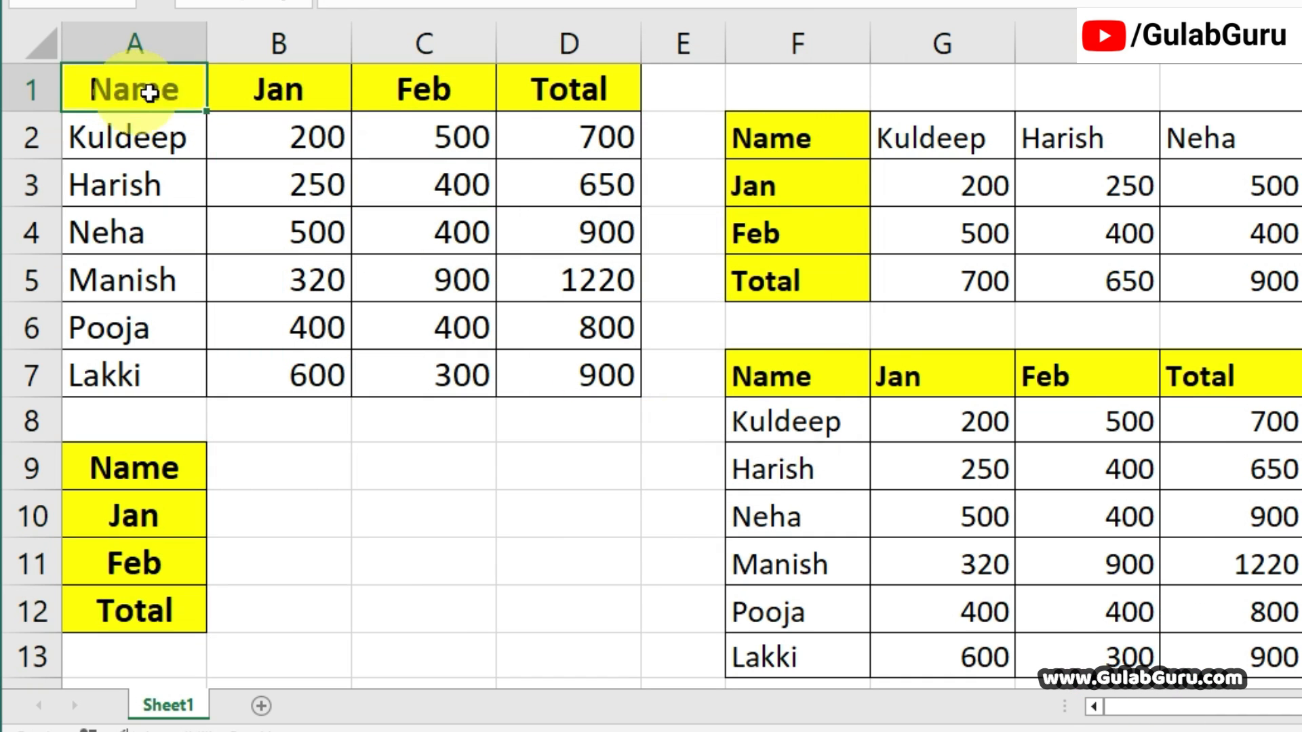
{"action": "left_click_drag", "start_coordinate": [140, 93], "coordinate": [517, 93]}
{"action": "left_click_drag", "start_coordinate": [144, 470], "coordinate": [172, 611]}
{"action": "left_click", "coordinate": [416, 575]}
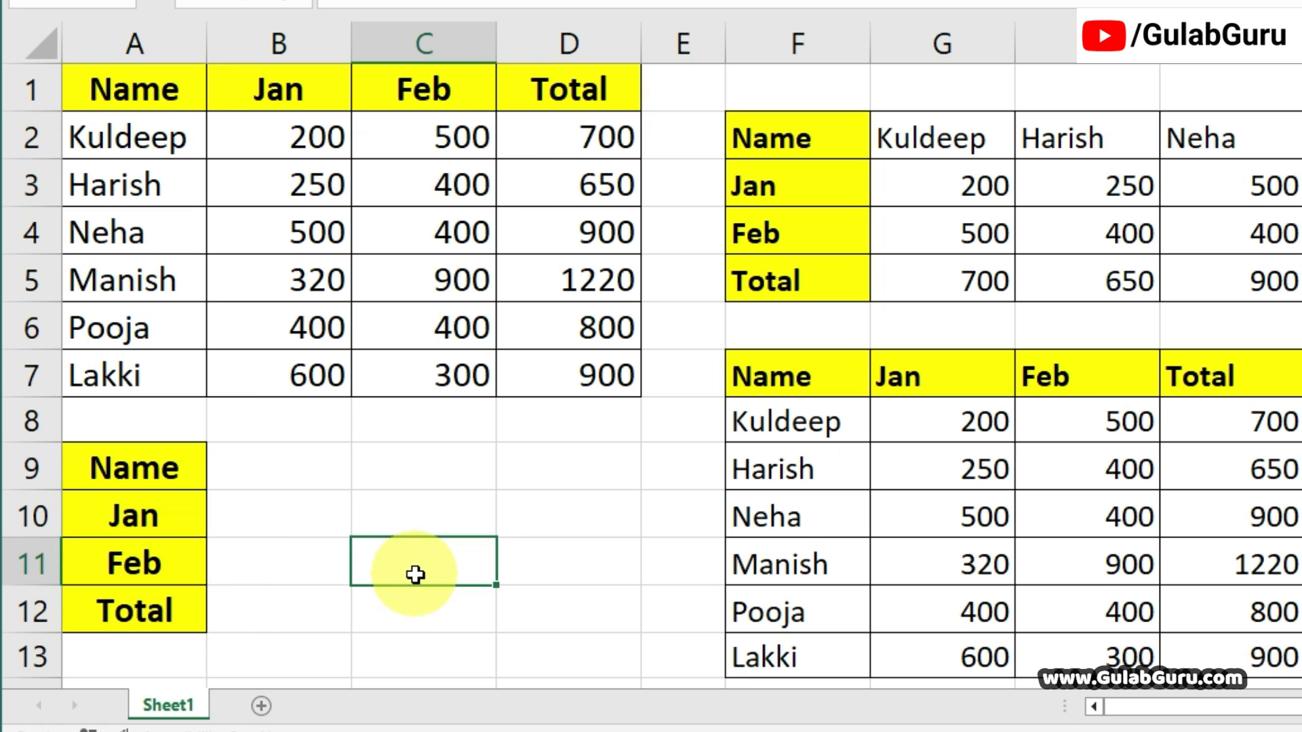
{"action": "left_click_drag", "start_coordinate": [68, 88], "coordinate": [564, 378]}
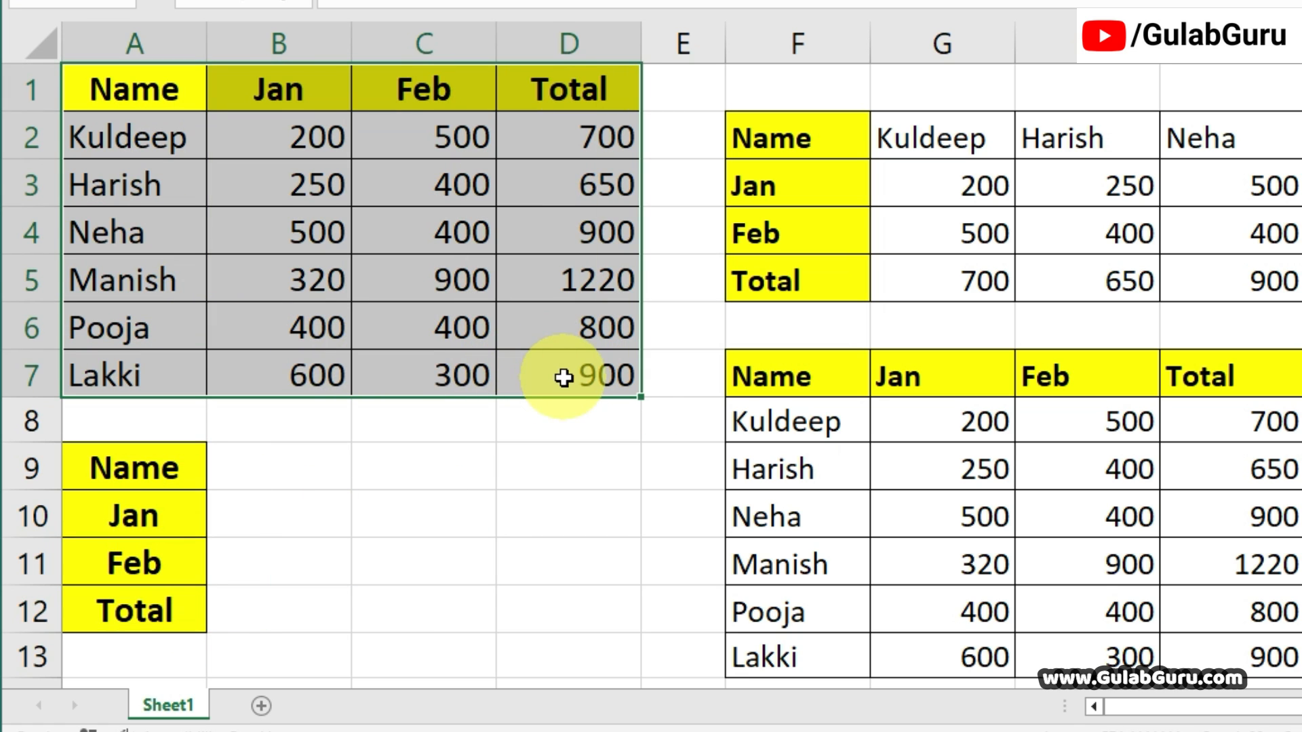
{"action": "left_click", "coordinate": [440, 474]}
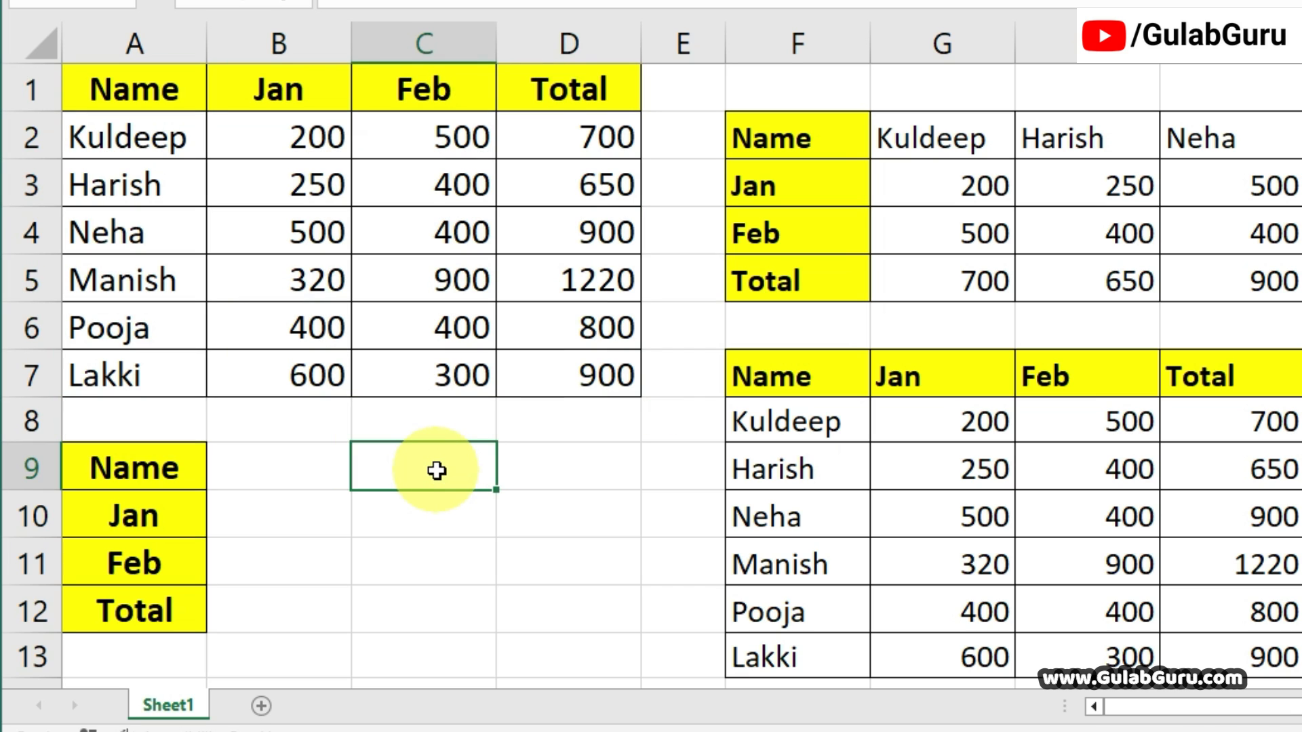